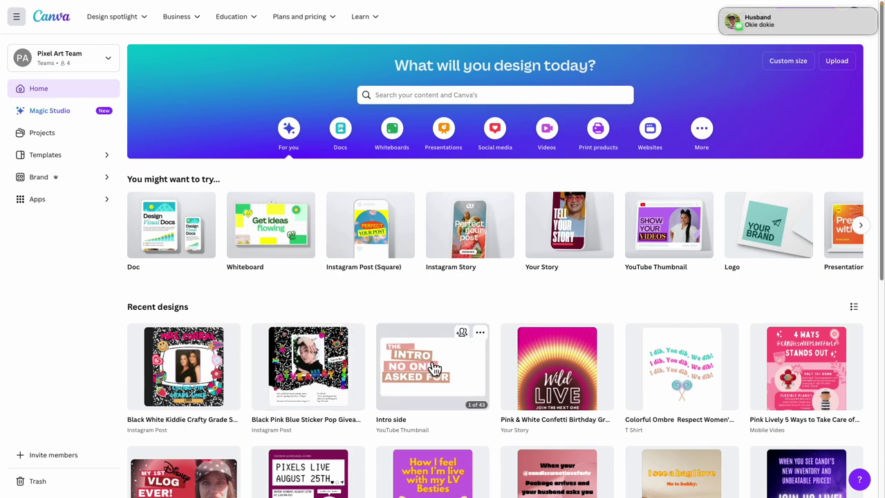
Step: Open the Intro side design for editing
mouse_move(175, 6)
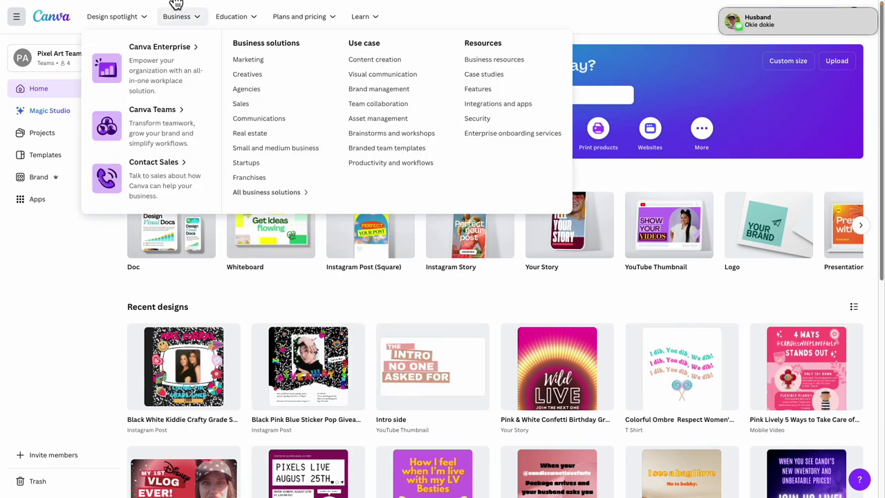
mouse_move(146, 3)
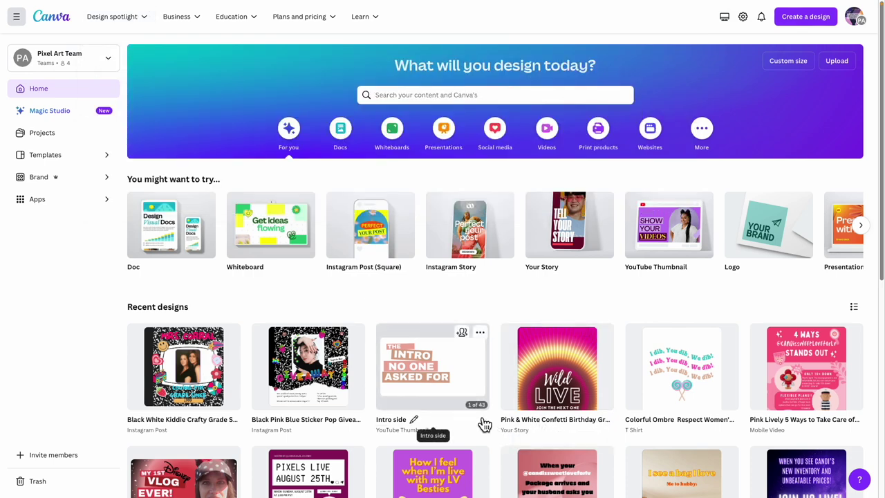
left_click(468, 379)
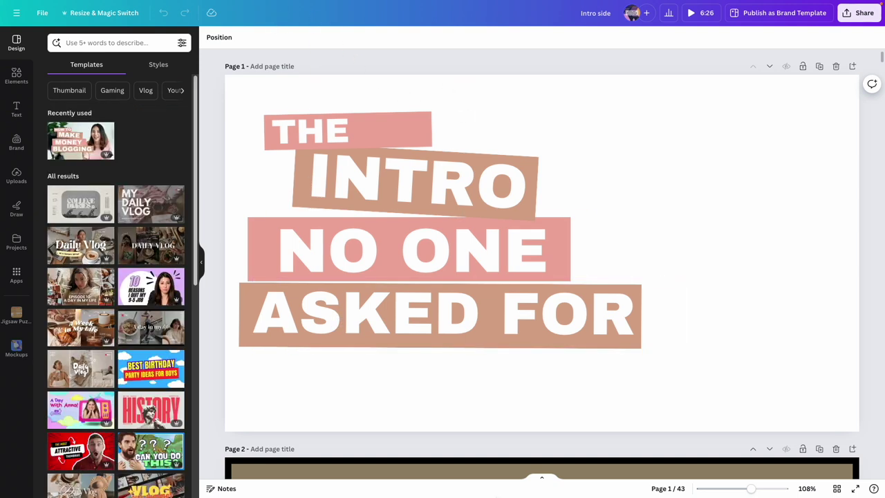
Step: Close the duplicate Intro side tab and go back to the Canva home page
mouse_move(228, 4)
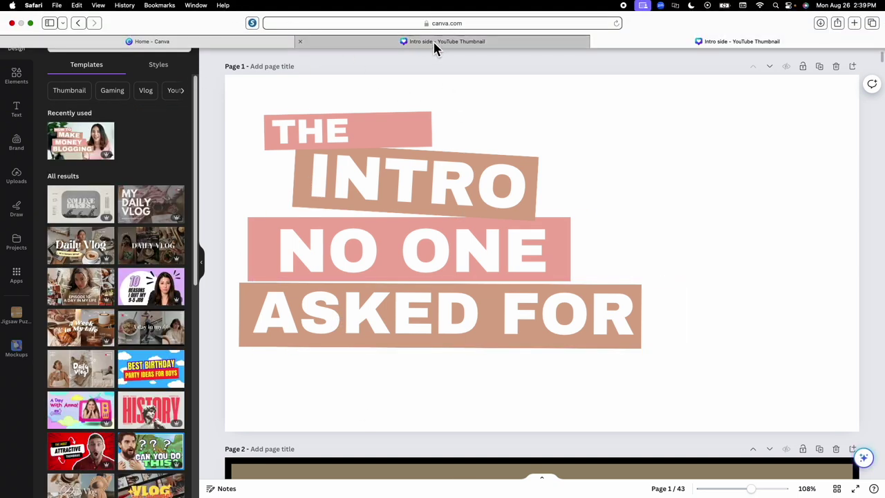
left_click(454, 42)
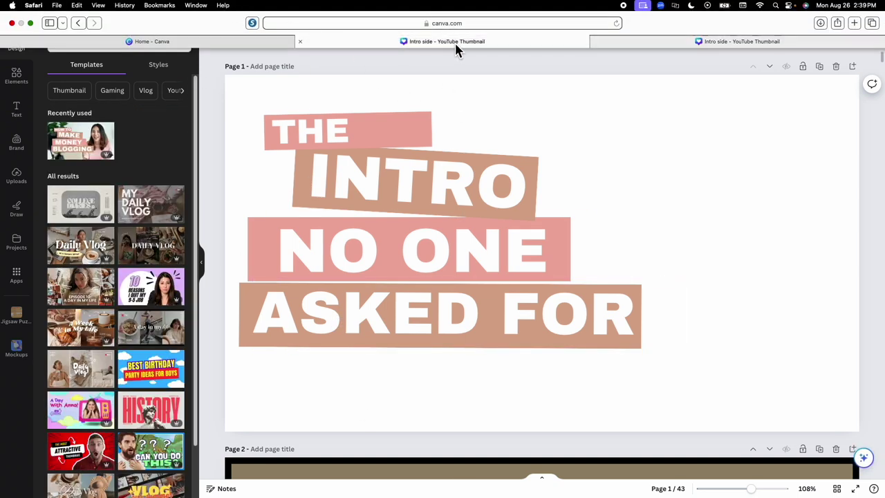
left_click(300, 43)
mouse_move(290, 7)
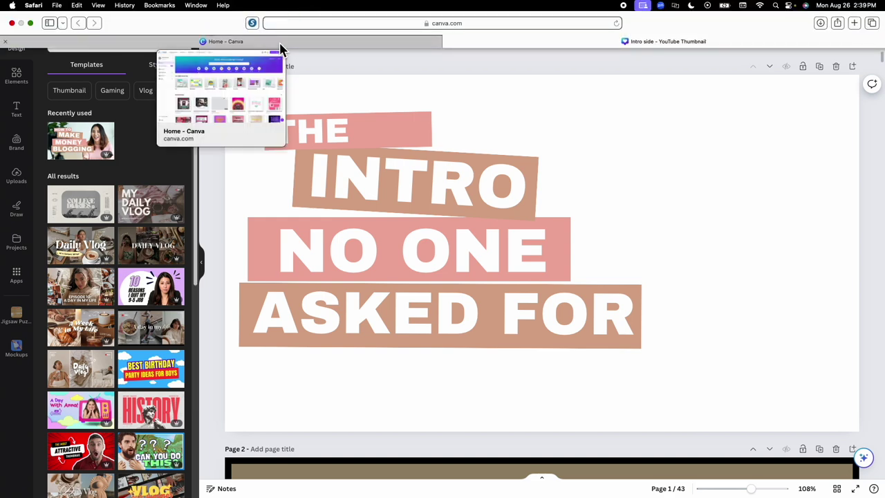
left_click(280, 47)
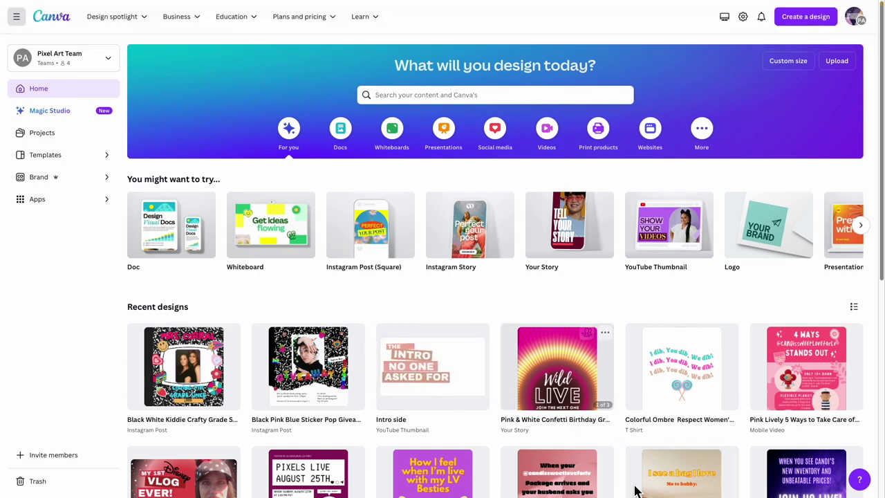
left_click(443, 95)
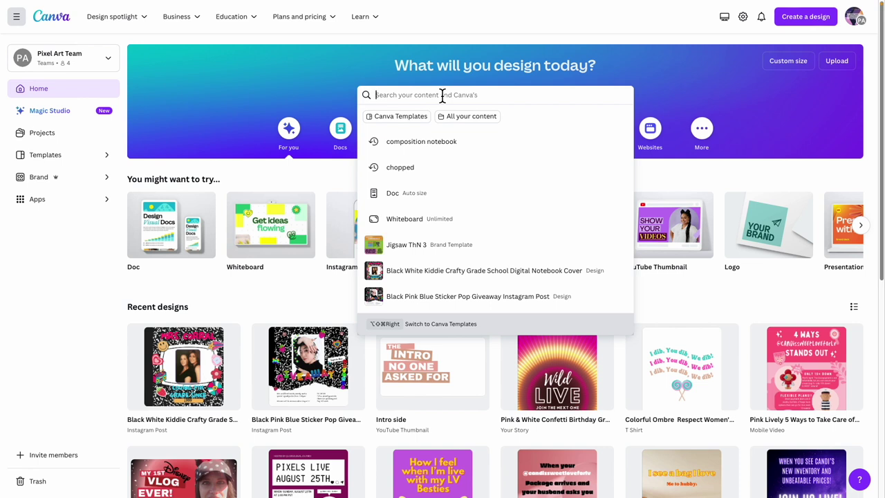
Step: Search 'Youtube Thumbnails' and preview the purple '10 Reasons I Quit My 9-5 Job' template
type("Y")
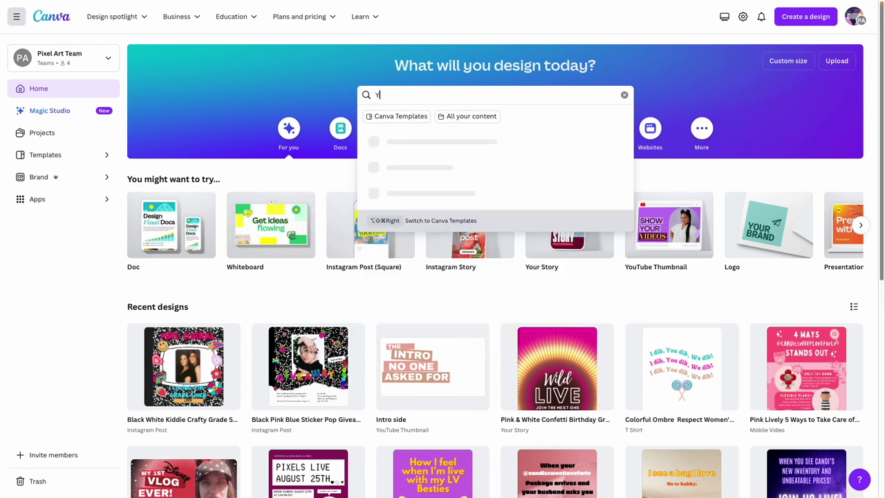
type("outube Thumbnails")
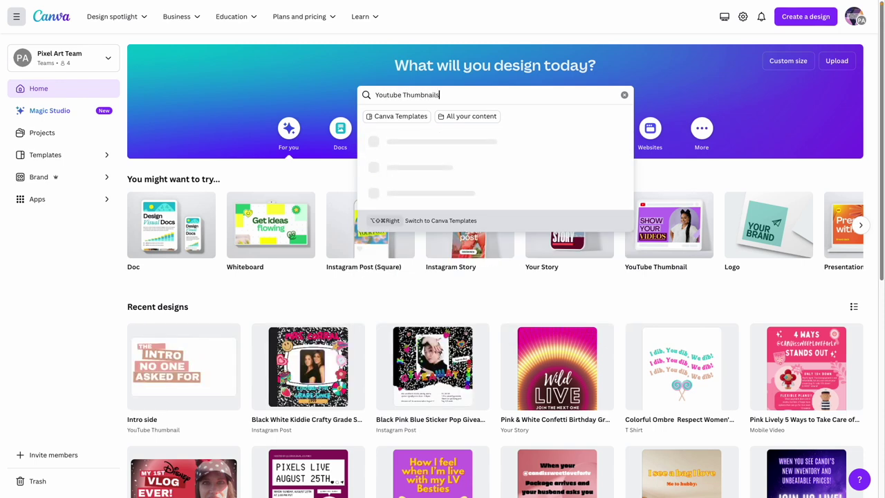
key("Return")
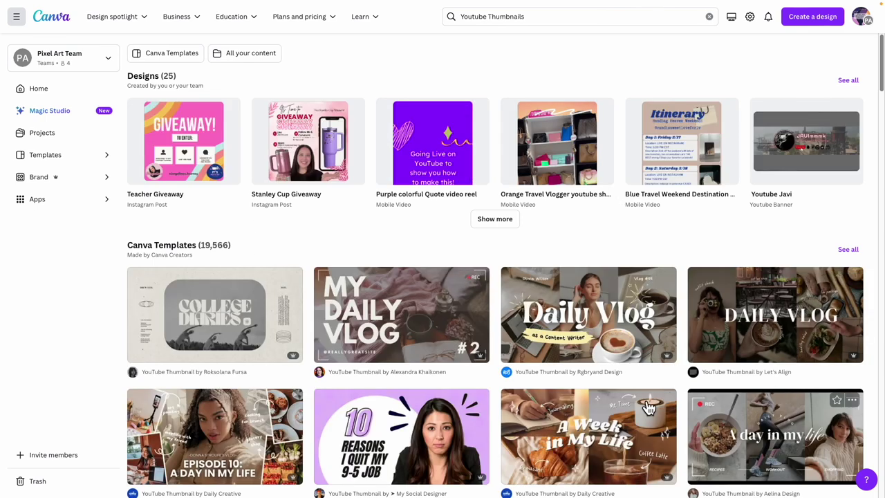
scroll(352, 384, "down", 1)
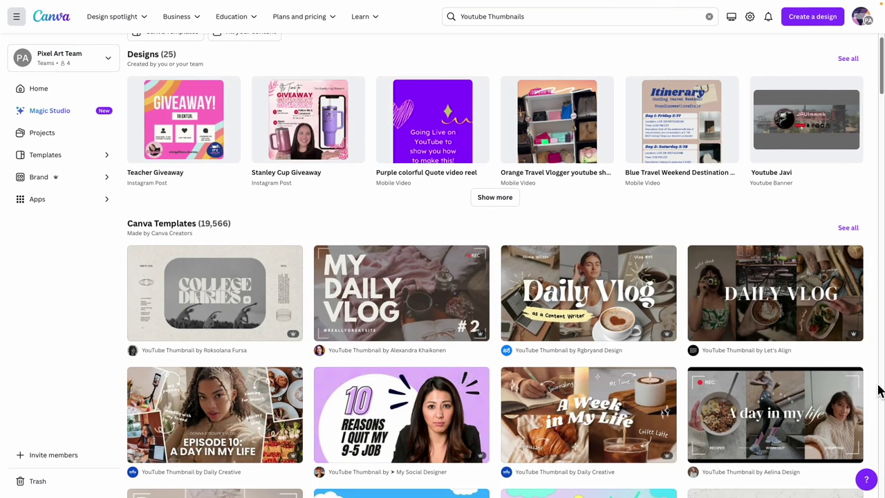
scroll(715, 370, "down", 3)
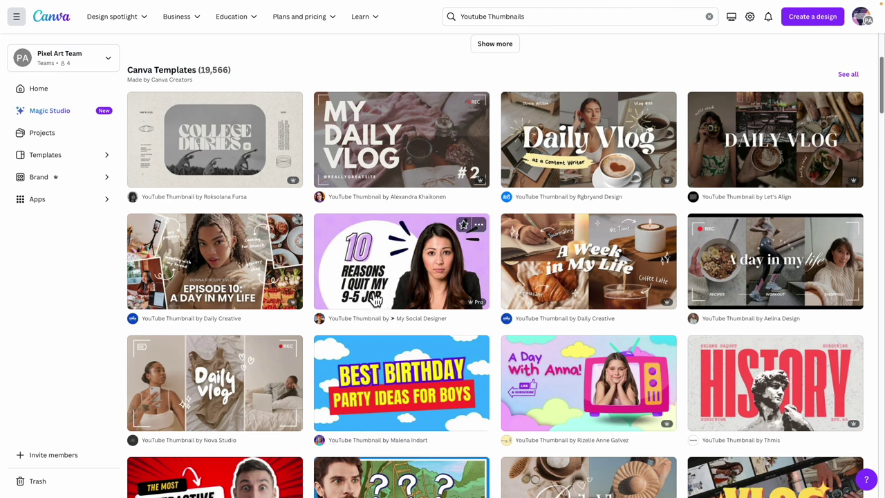
left_click(431, 265)
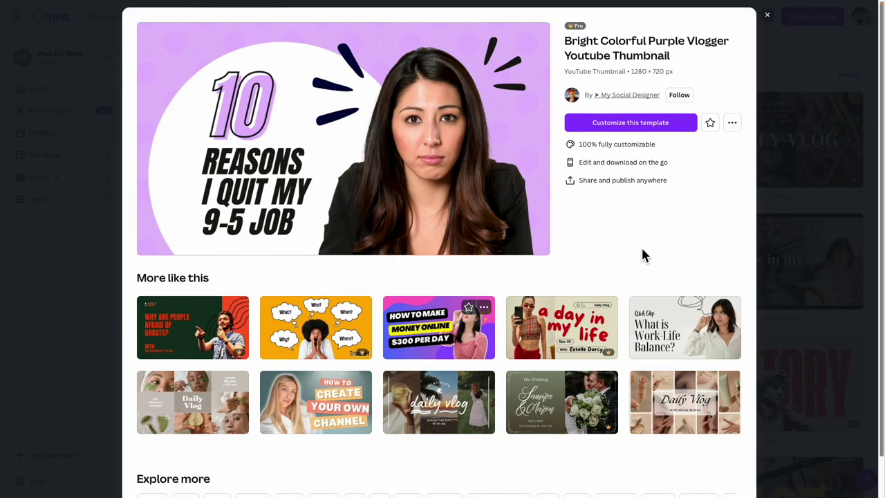
Step: Create a design from the 10 Reasons template and rename it 'Tech Tips - Thumbnail'
left_click(622, 125)
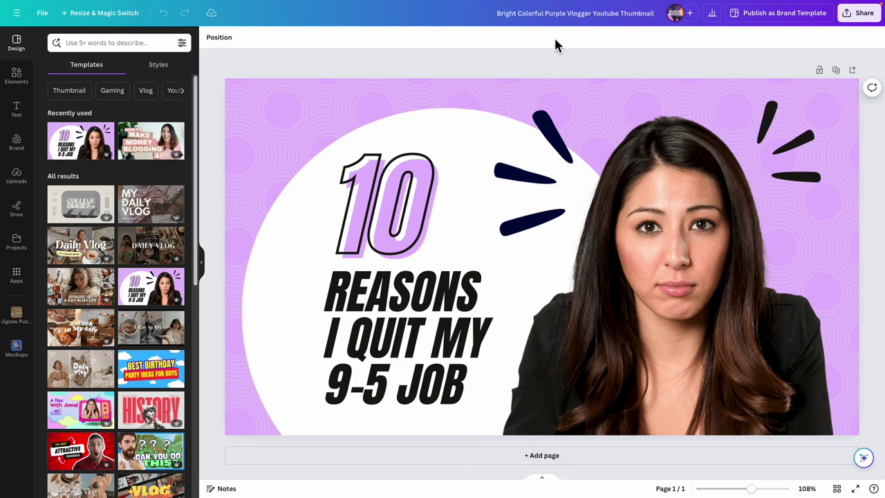
left_click(554, 13)
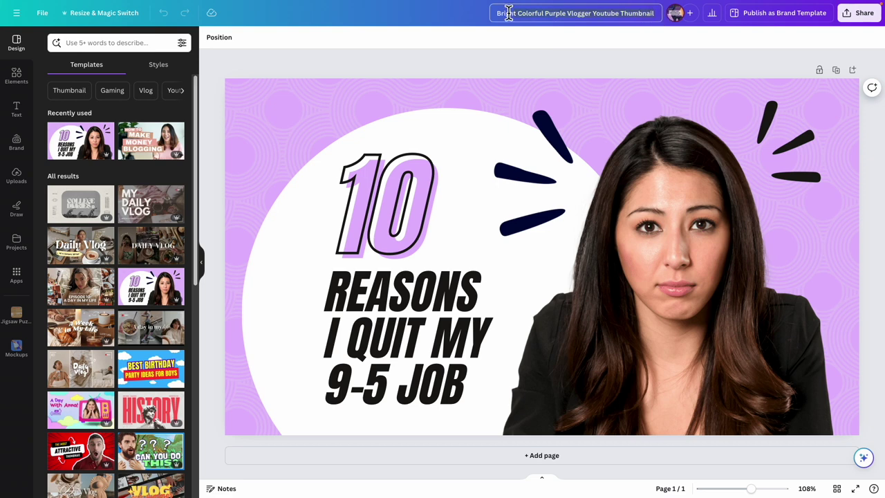
key("ctrl+a")
type("1")
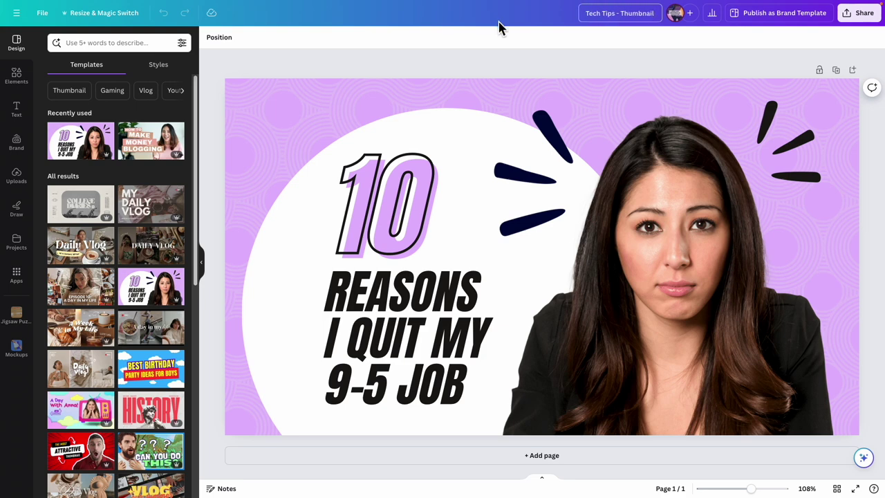
left_click(656, 330)
Step: Delete the woman's photo and replace the headline with a 'Tech Tips with…' title naming the creator
key("Delete")
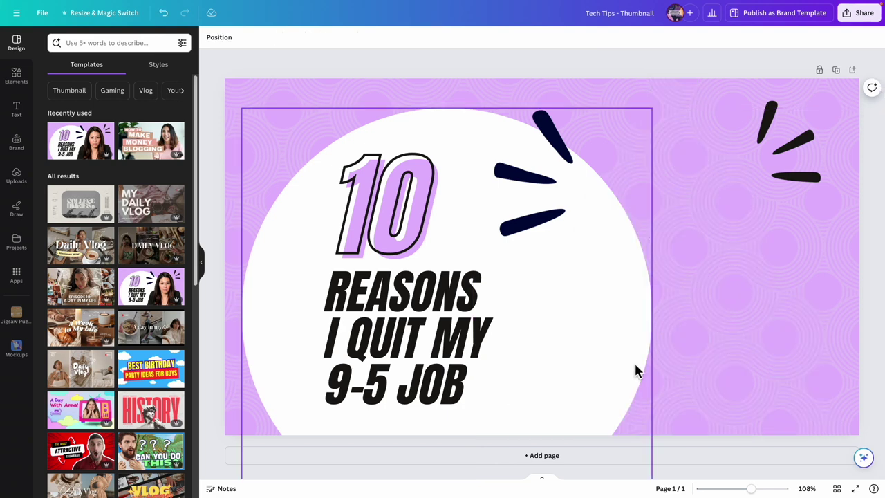
left_click(372, 196)
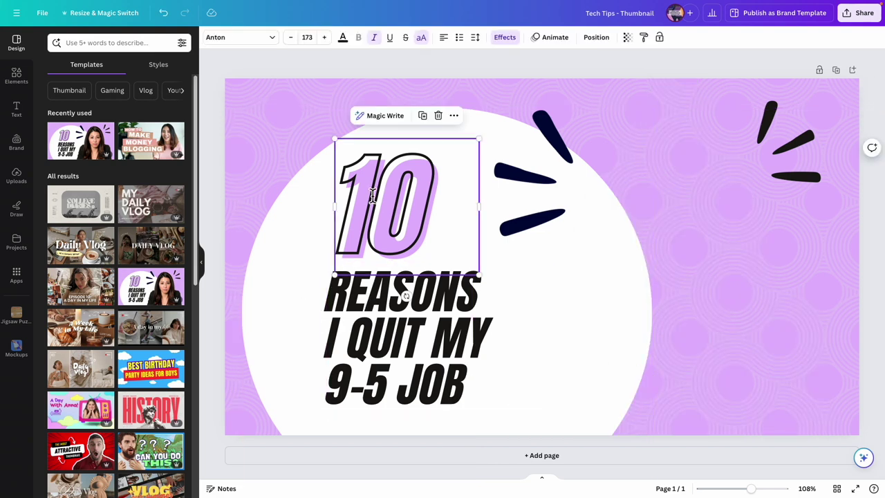
left_click(444, 332)
left_click(379, 310)
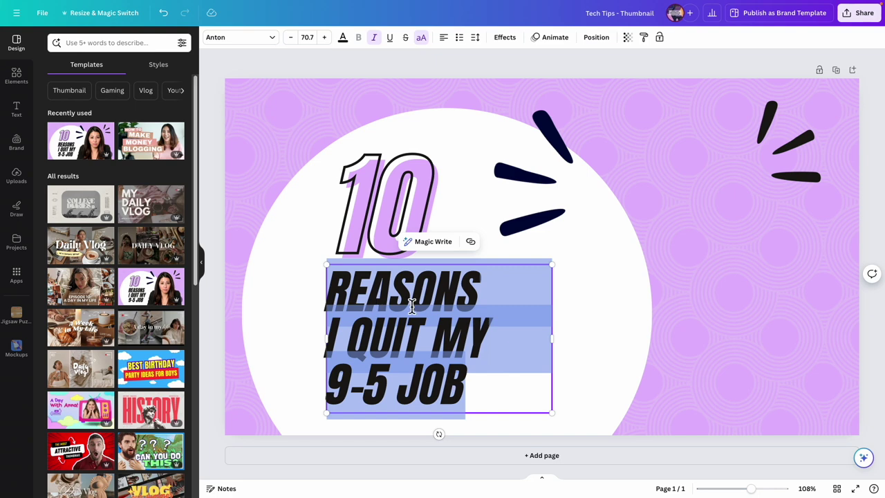
type("TECH TIPS ")
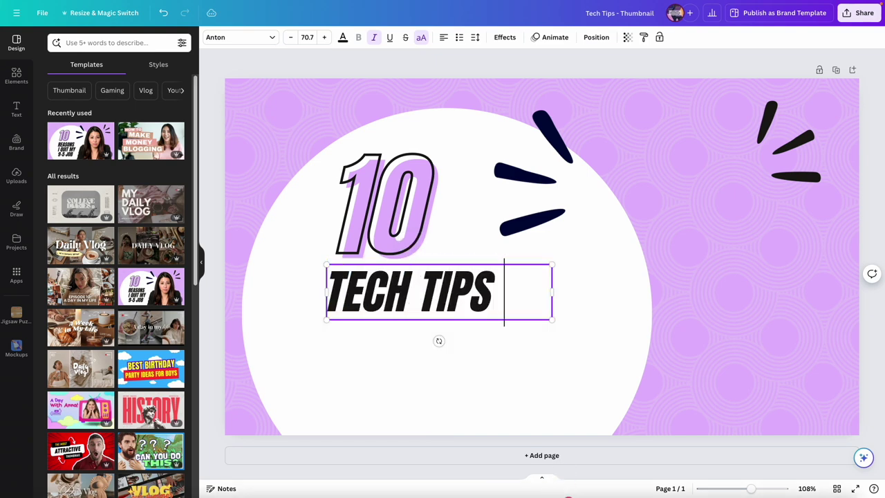
type("WITH JORGELIN")
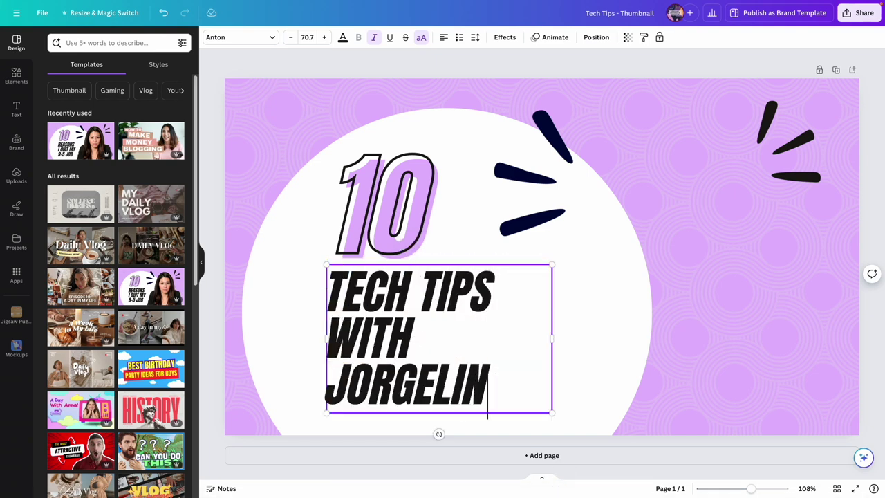
type("A!")
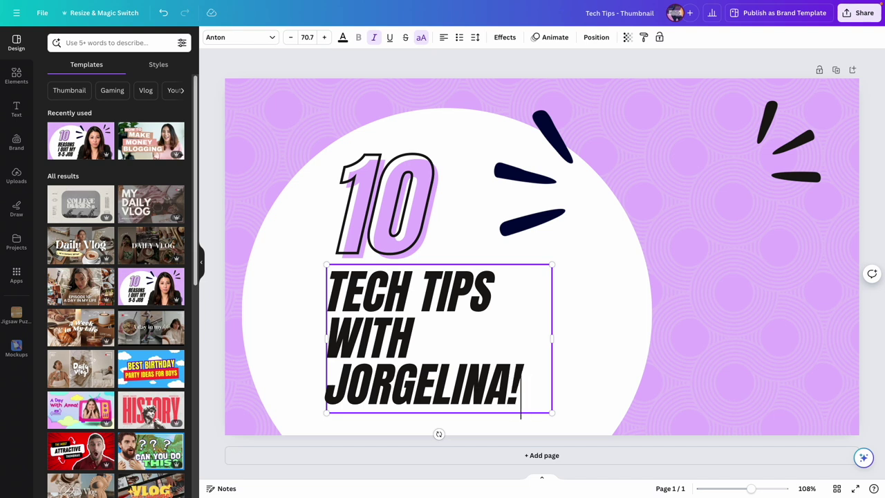
left_click_drag(551, 337, 698, 328)
Step: Replace the '10' with 'THUMBNAILS!' and set its font size to 80
left_click(412, 156)
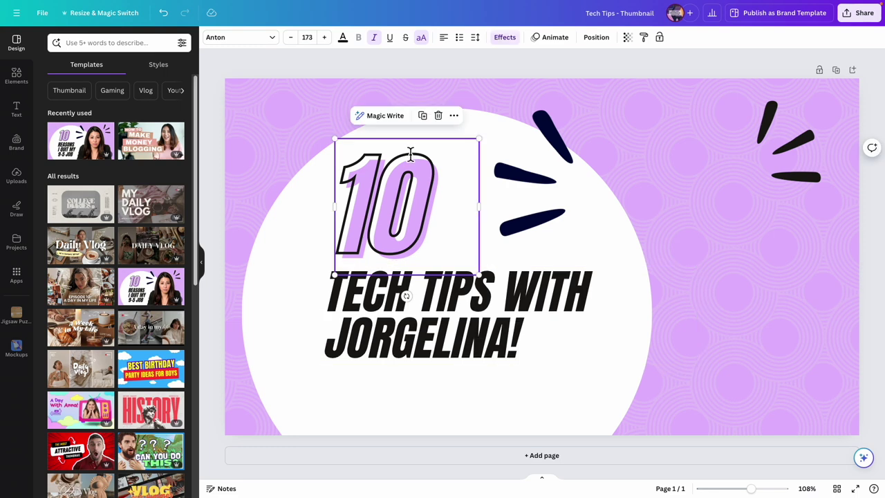
double_click(412, 156)
type("THUMB")
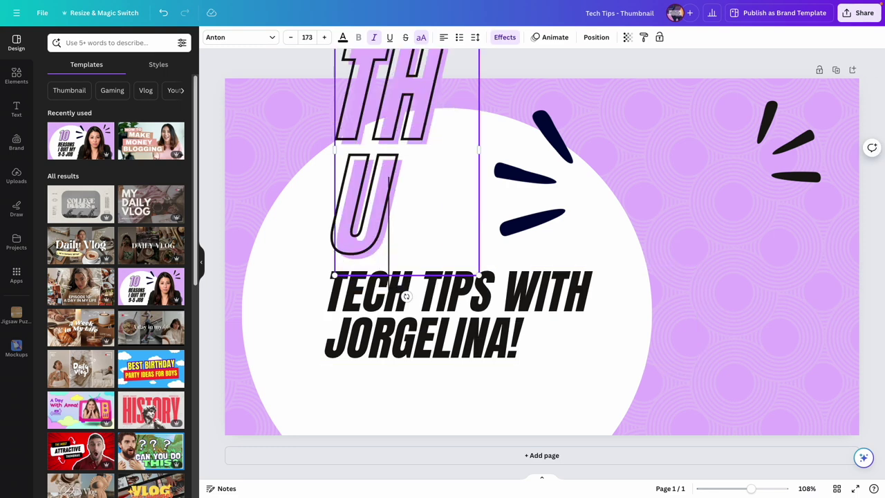
type("NA")
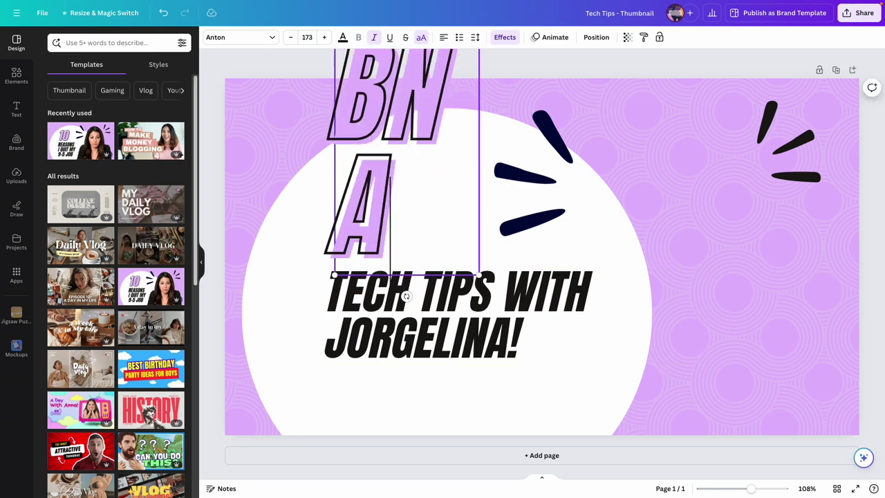
type("ILS!")
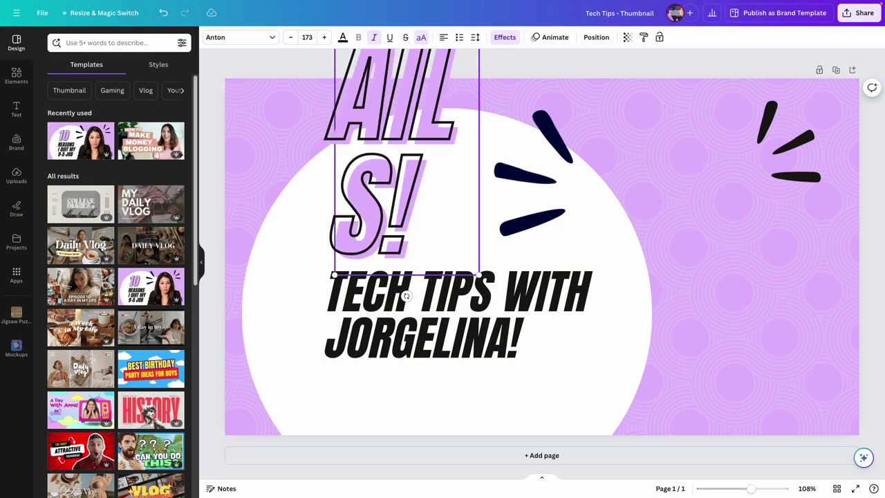
key("ctrl+a")
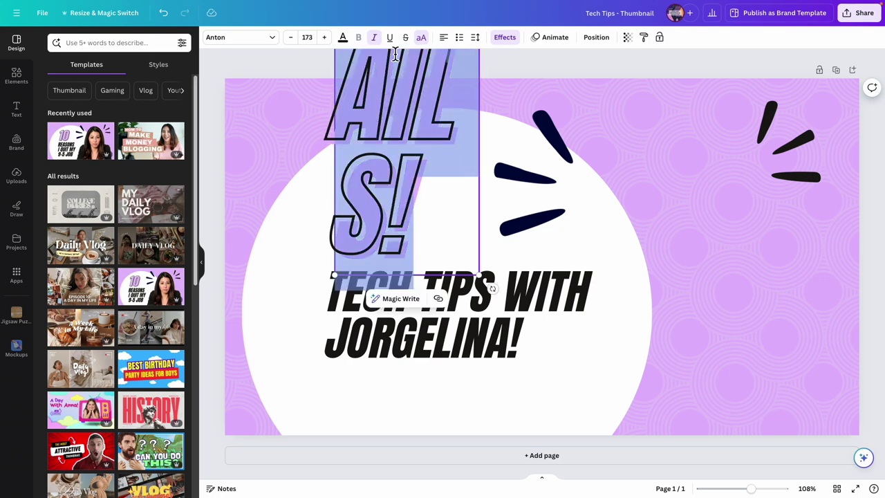
left_click(313, 40)
type("80")
key("Return")
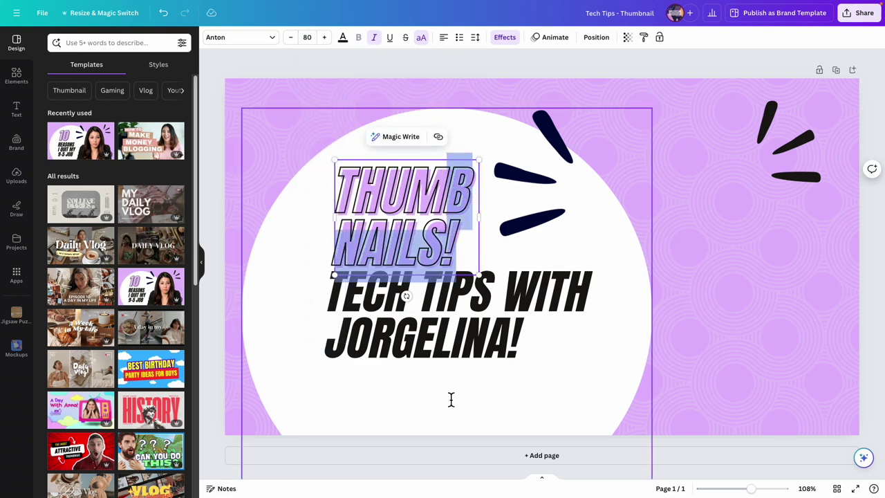
left_click(463, 349)
left_click(408, 249)
Step: Widen THUMBNAILS! onto one line, move it below the Tech Tips title, and shift the title up-left
left_click_drag(478, 214, 677, 221)
left_click(443, 349)
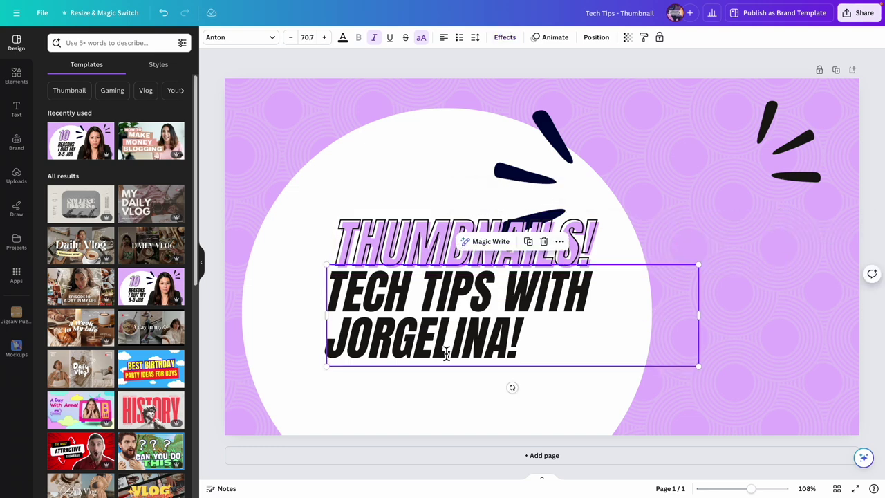
left_click(440, 238)
left_click_drag(439, 239, 434, 389)
left_click_drag(446, 324, 386, 289)
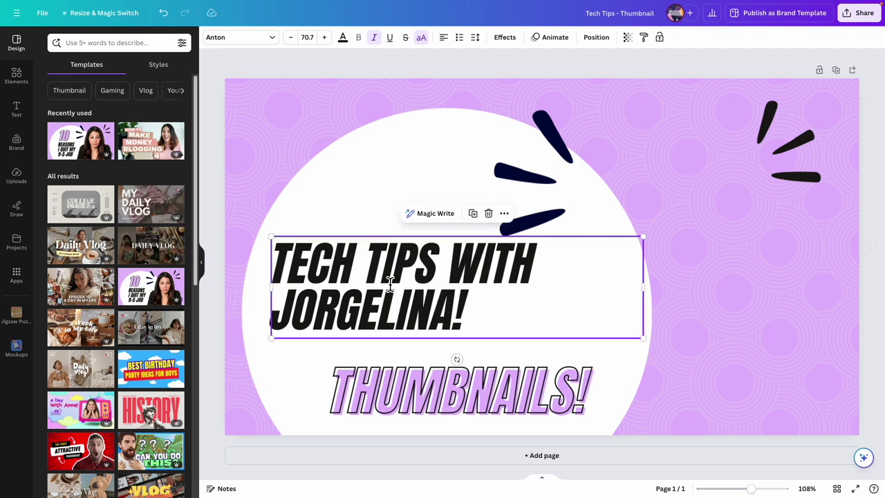
left_click_drag(436, 408, 437, 382)
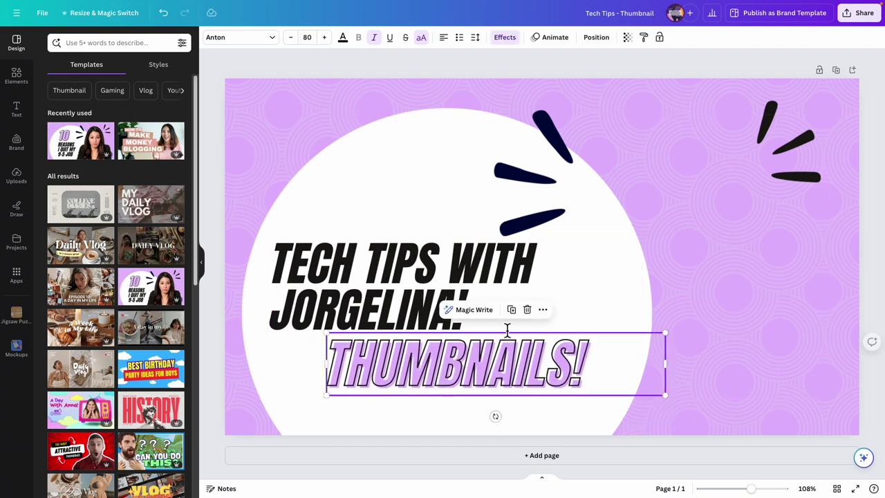
left_click(455, 104)
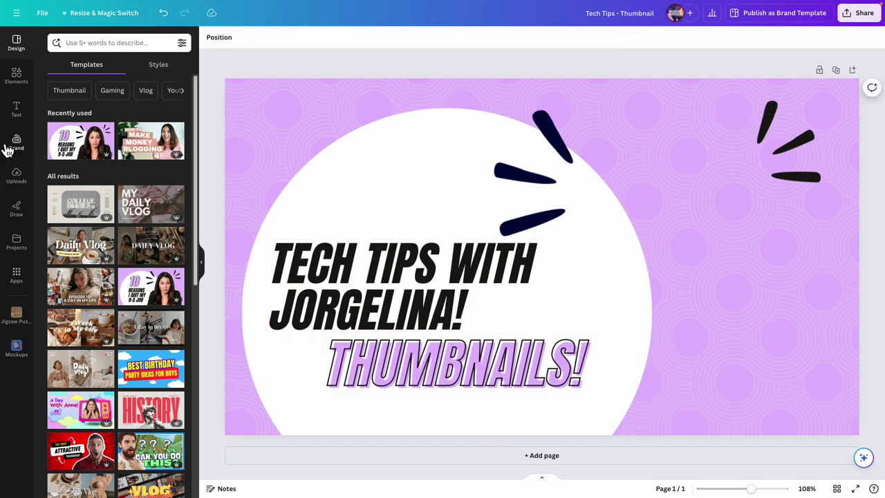
Step: Add the round Canva logo from Uploads, shrink it to 186×186, and place it above the title
left_click(21, 76)
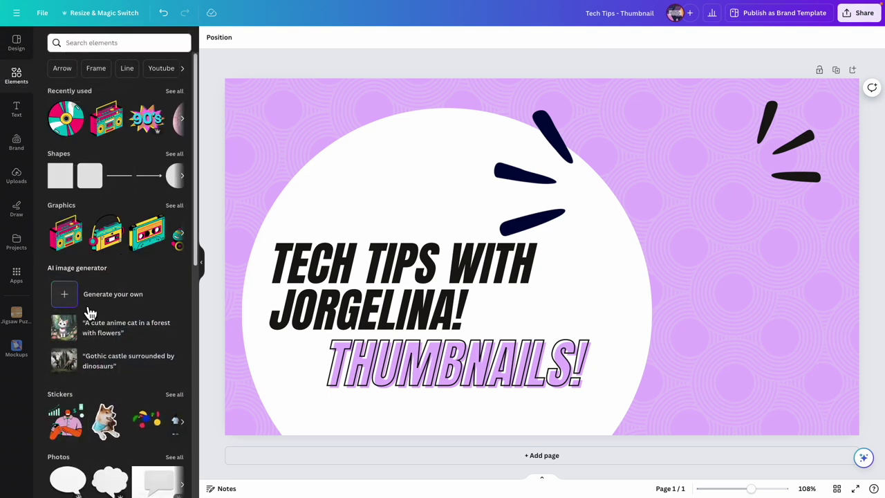
left_click(25, 175)
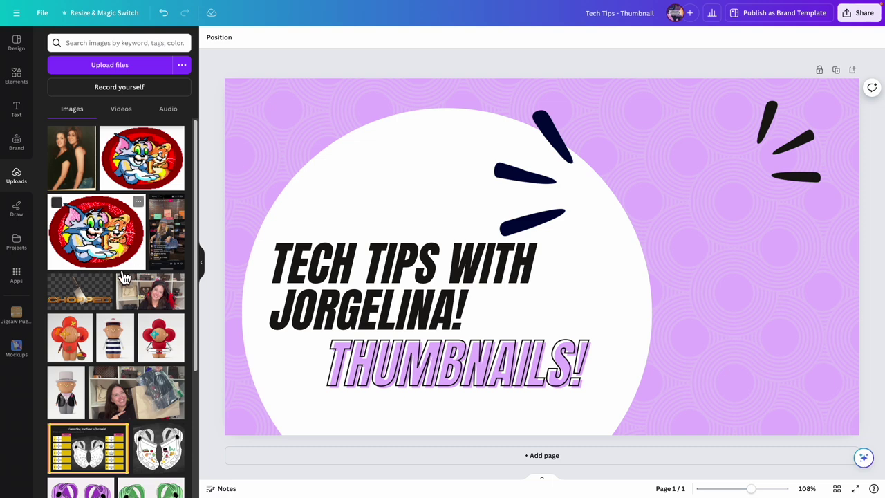
scroll(139, 280, "down", 5)
scroll(154, 229, "down", 1)
left_click(76, 349)
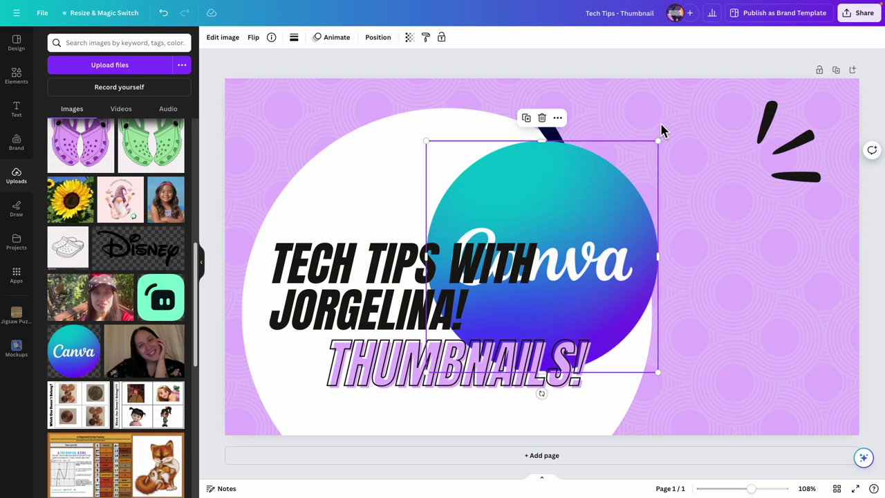
left_click_drag(659, 140, 492, 253)
left_click_drag(493, 324, 456, 173)
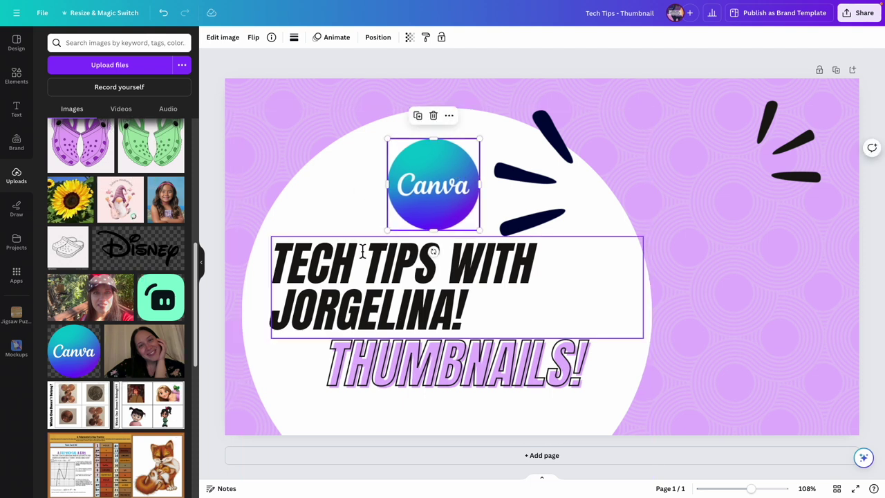
left_click_drag(444, 194, 419, 183)
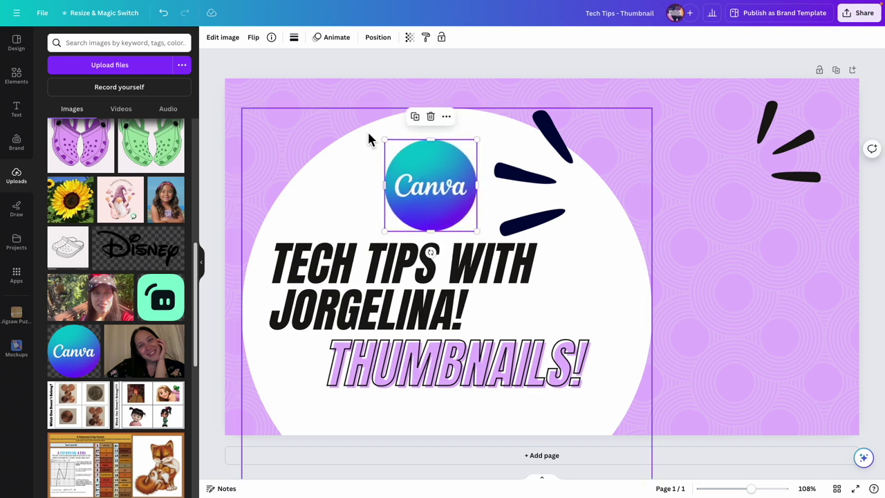
left_click(323, 97)
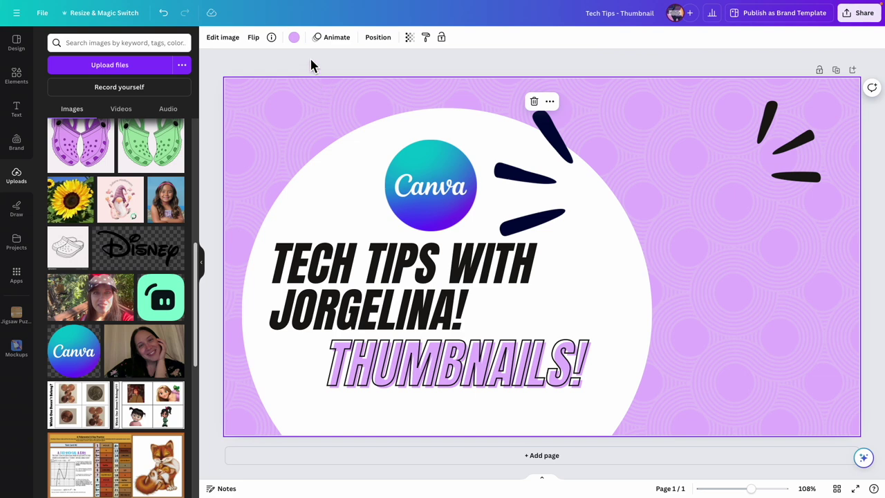
Step: Recolour the patterned background to blue after trying cyan and dark magenta
left_click(294, 38)
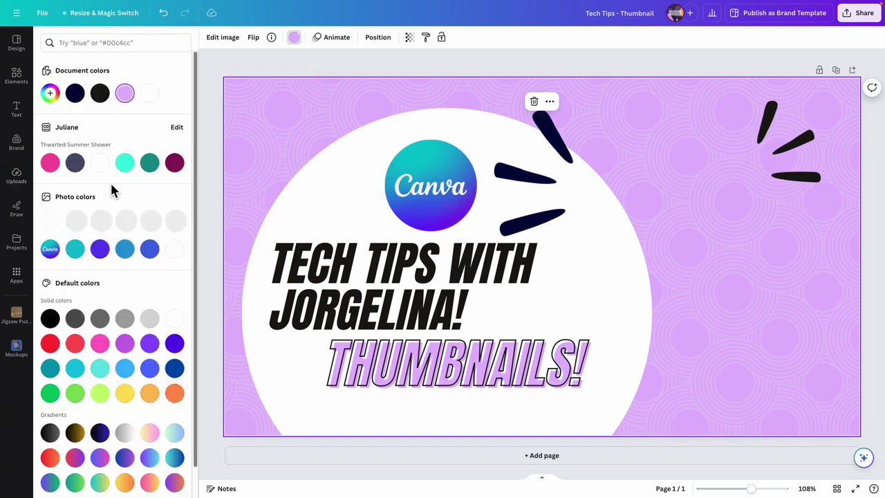
left_click(124, 164)
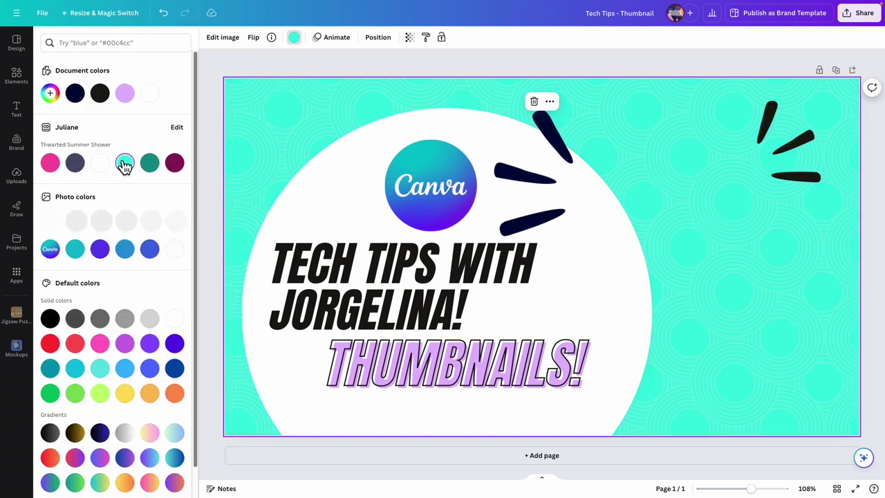
left_click(174, 166)
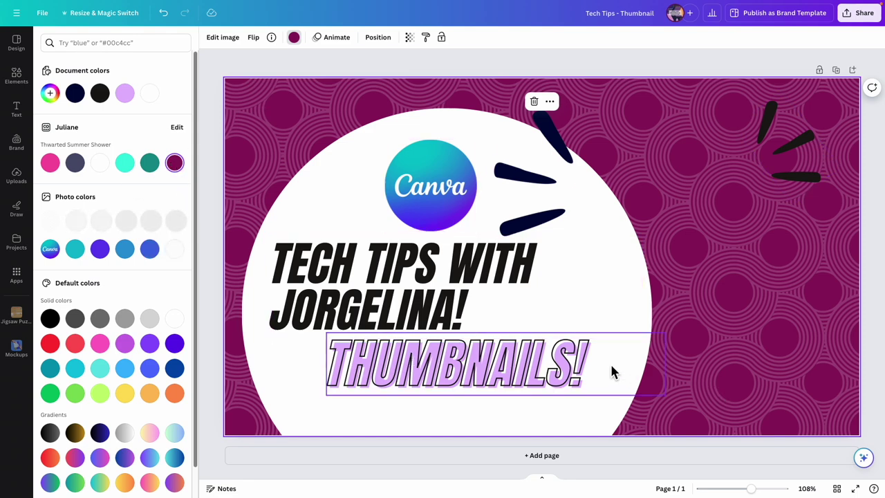
left_click(150, 249)
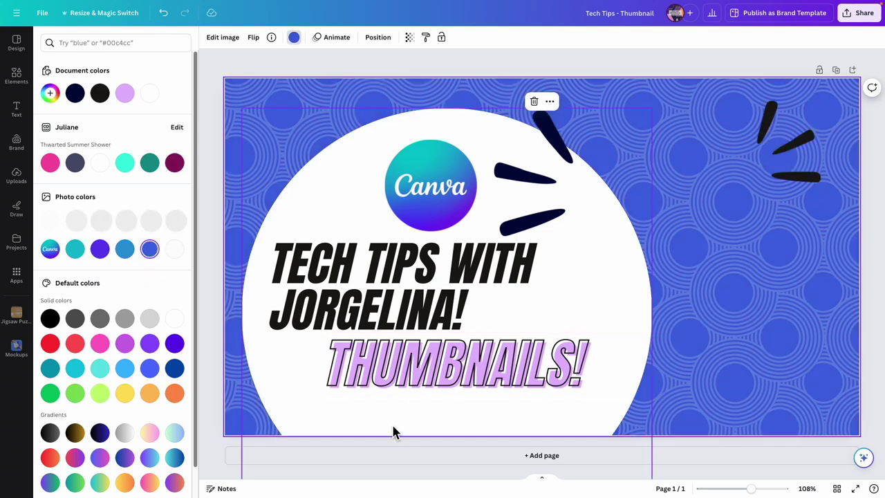
left_click(392, 356)
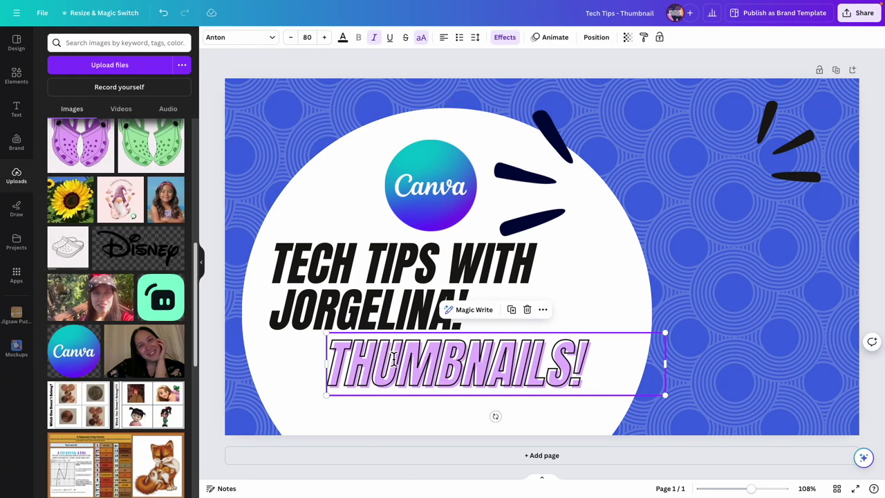
Step: Make the THUMBNAILS! text purple after briefly trying blue
left_click(341, 40)
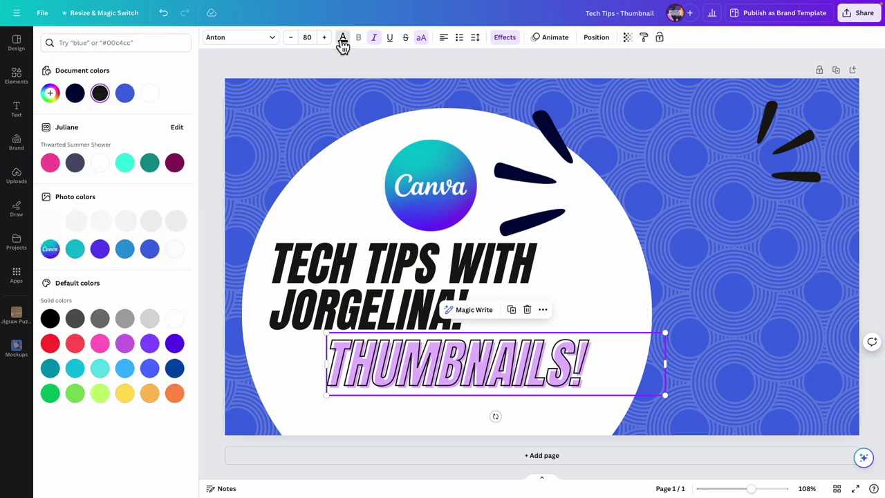
left_click(149, 249)
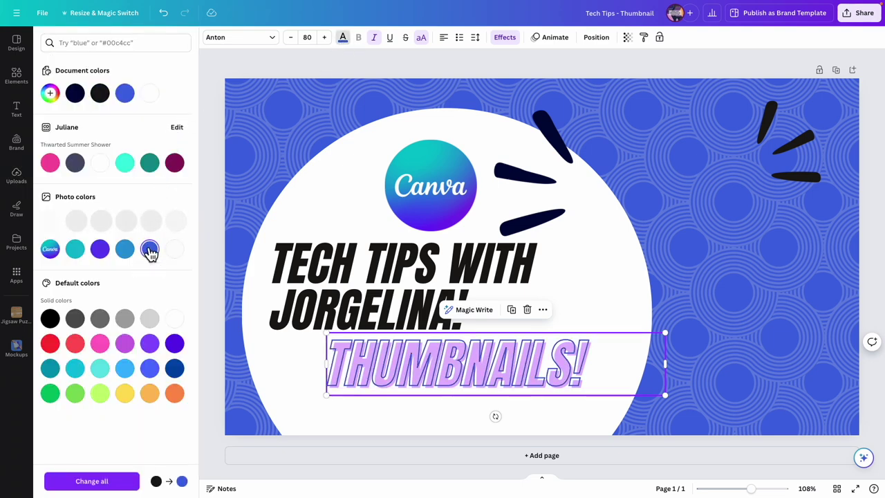
left_click(100, 253)
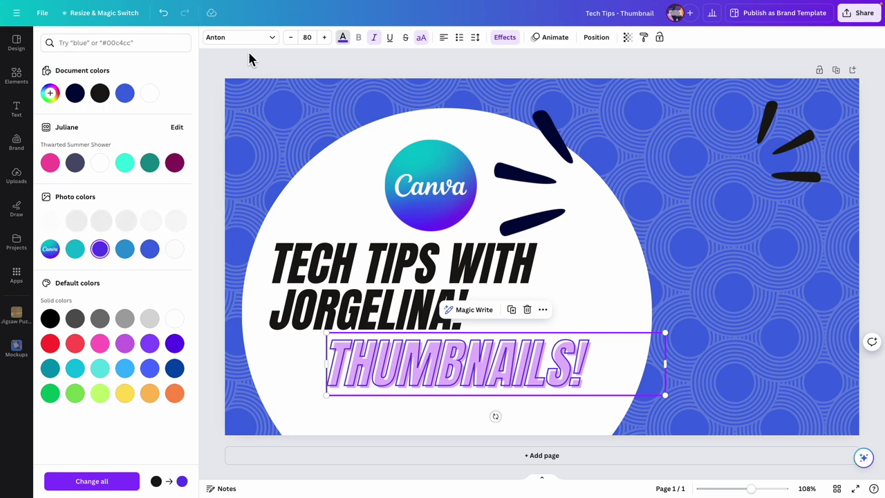
key("Escape")
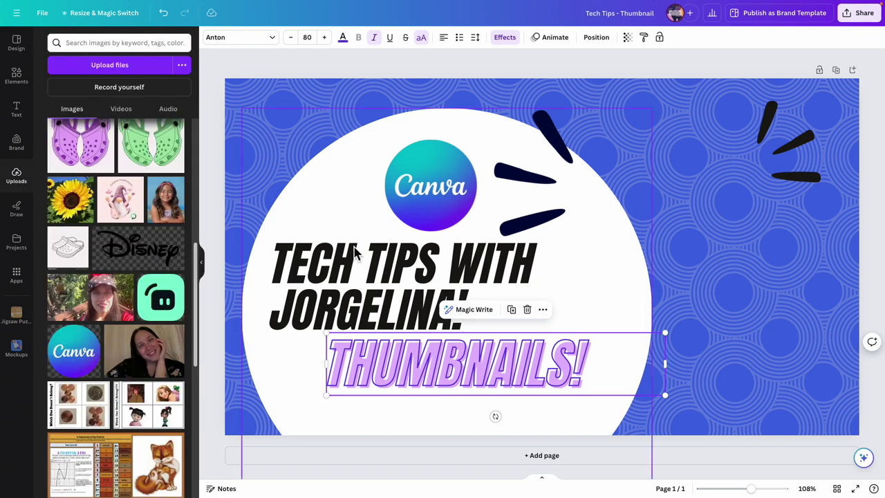
left_click(450, 77)
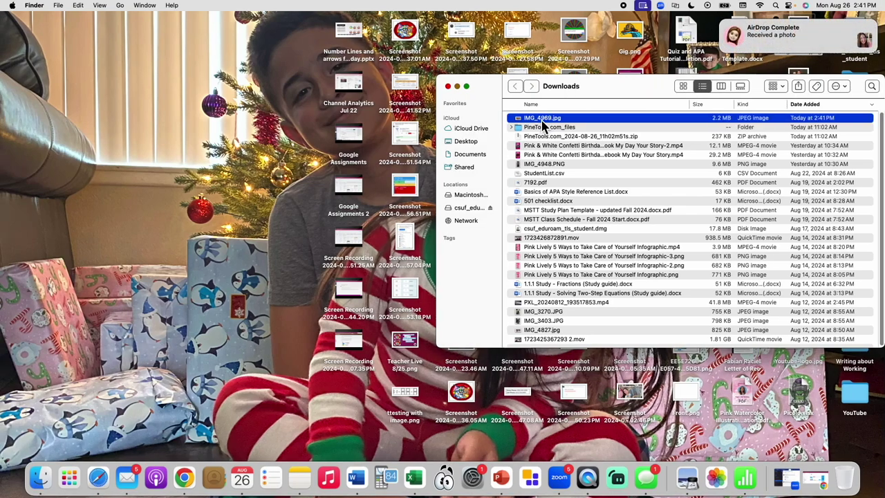
Step: Drag the AirDropped photo IMG_4969.jpg from Downloads onto the Canva design in Safari
left_click(105, 484)
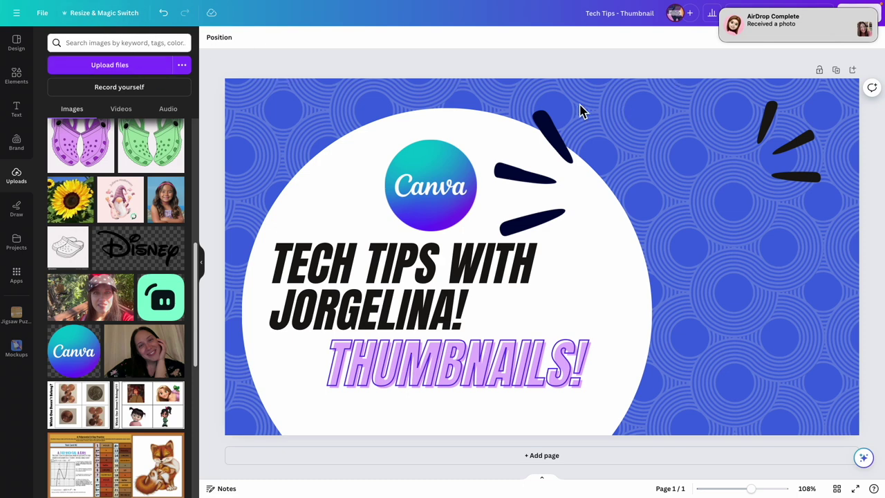
mouse_move(248, 5)
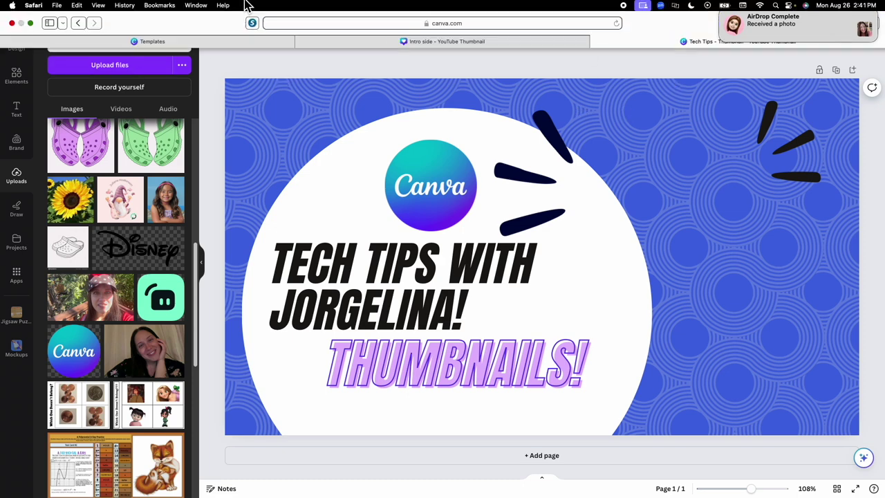
left_click(30, 24)
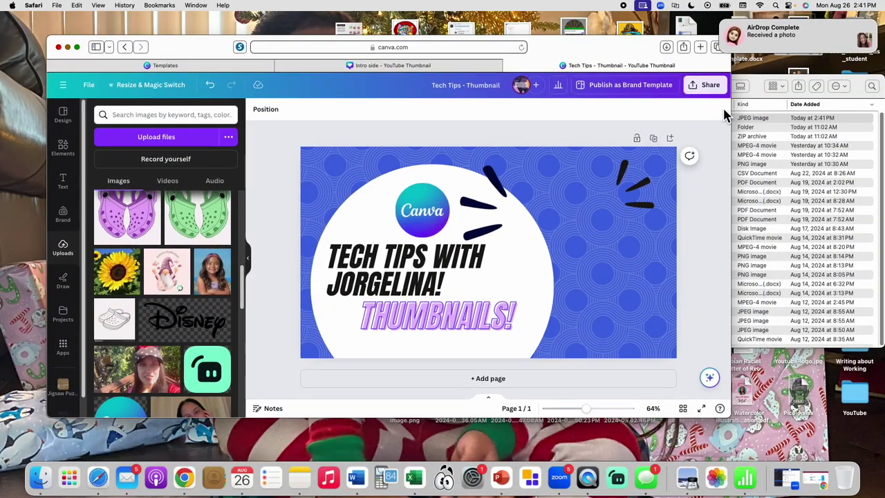
left_click(755, 91)
left_click_drag(625, 122, 385, 187)
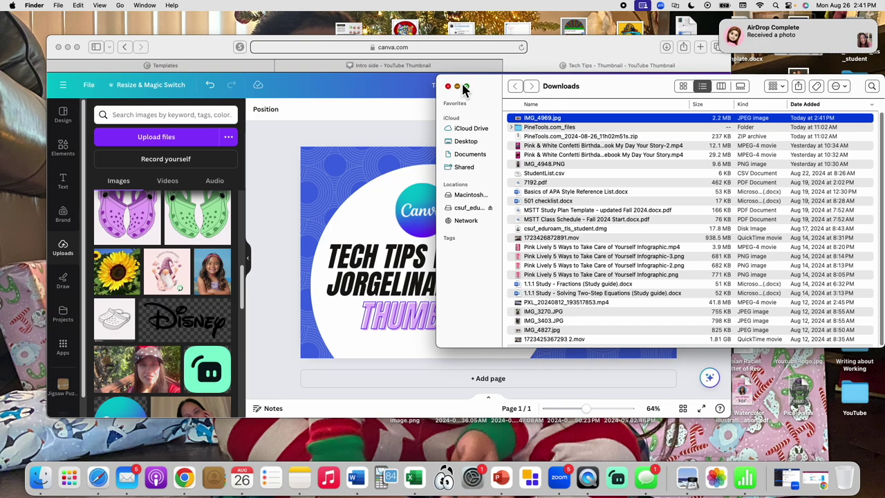
left_click(447, 85)
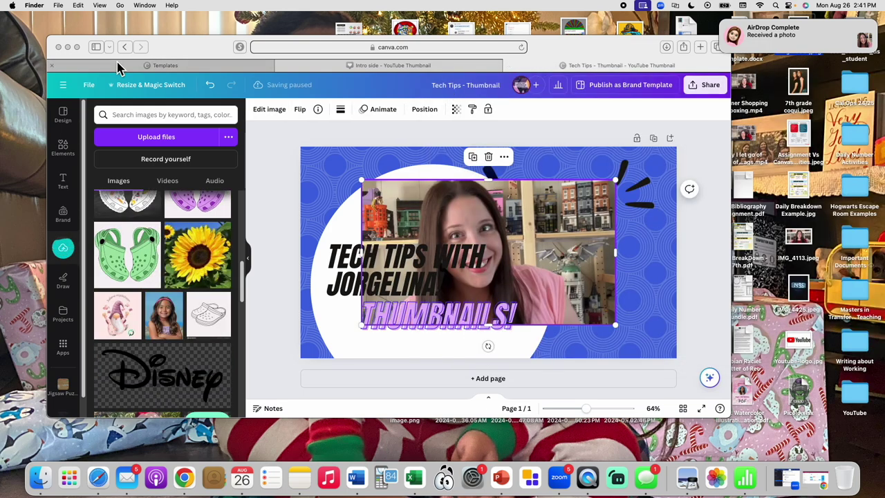
left_click(76, 51)
Step: Remove the photo's background with BG Remover
left_click(76, 48)
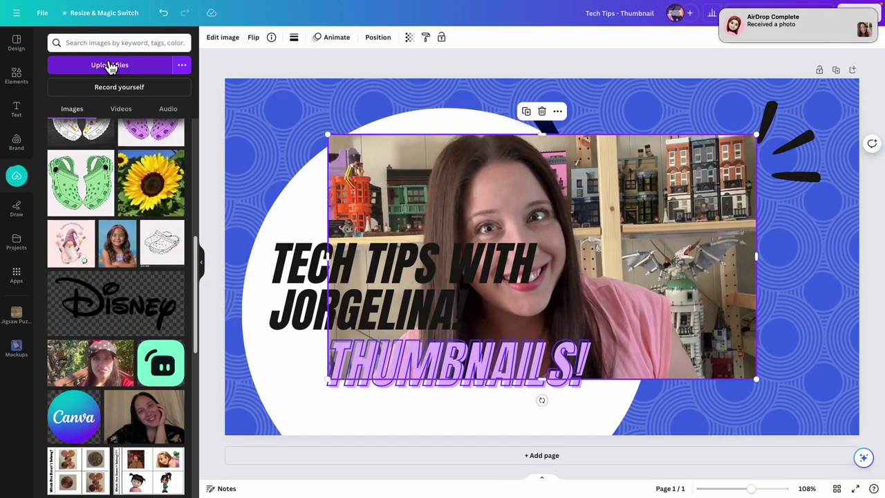
left_click_drag(653, 192, 733, 181)
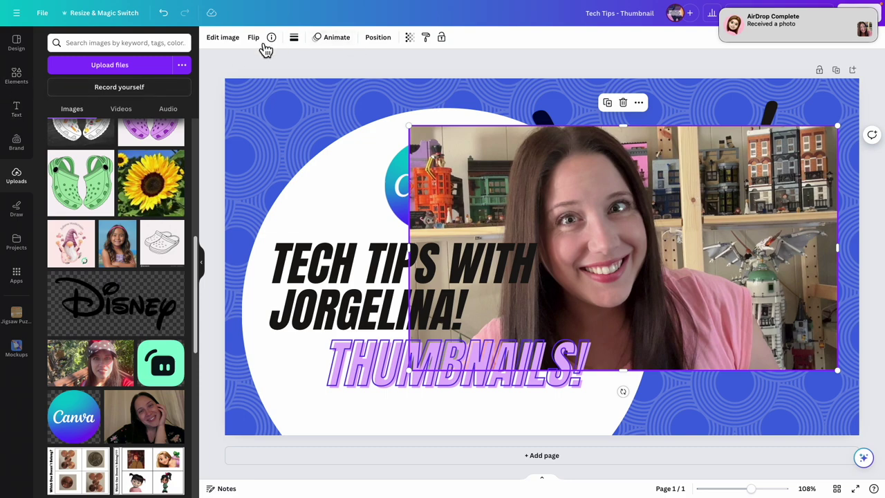
left_click(225, 36)
left_click(65, 105)
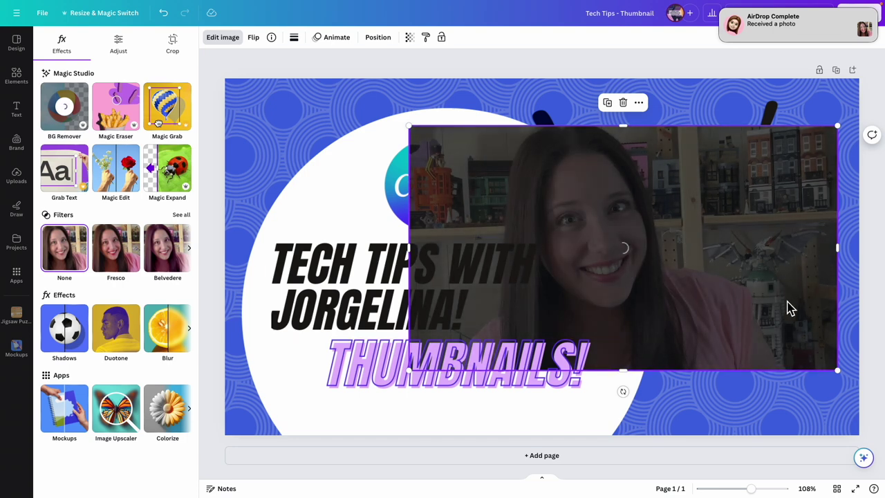
Step: Enlarge the cut-out photo and position it to fill the thumbnail's right side
left_click_drag(670, 316, 769, 346)
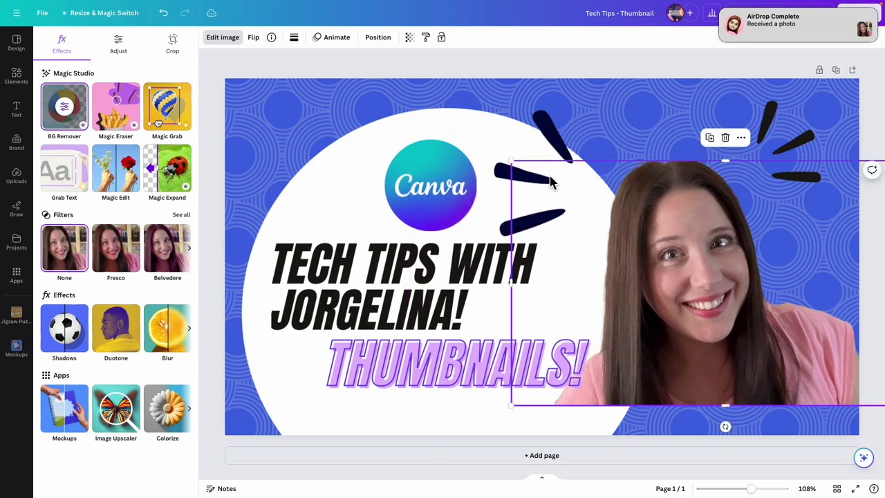
left_click_drag(510, 164, 310, 43)
left_click_drag(611, 233, 725, 275)
left_click(846, 301)
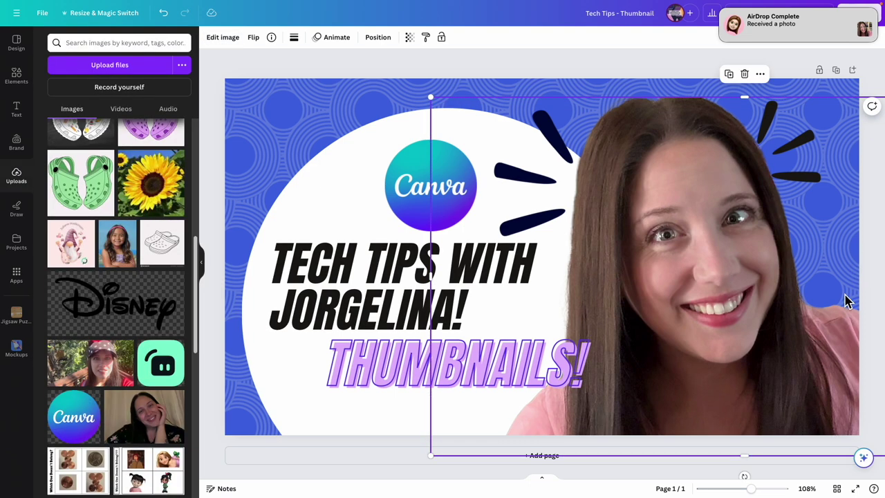
left_click(578, 55)
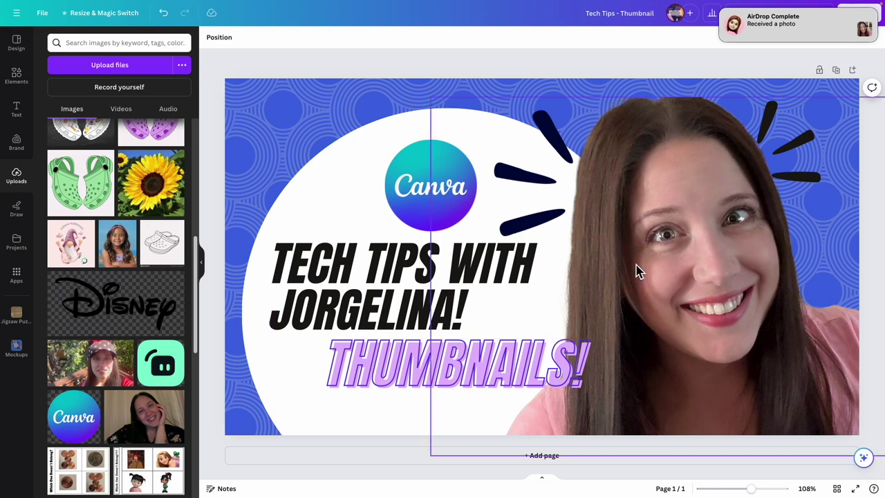
mouse_move(729, 13)
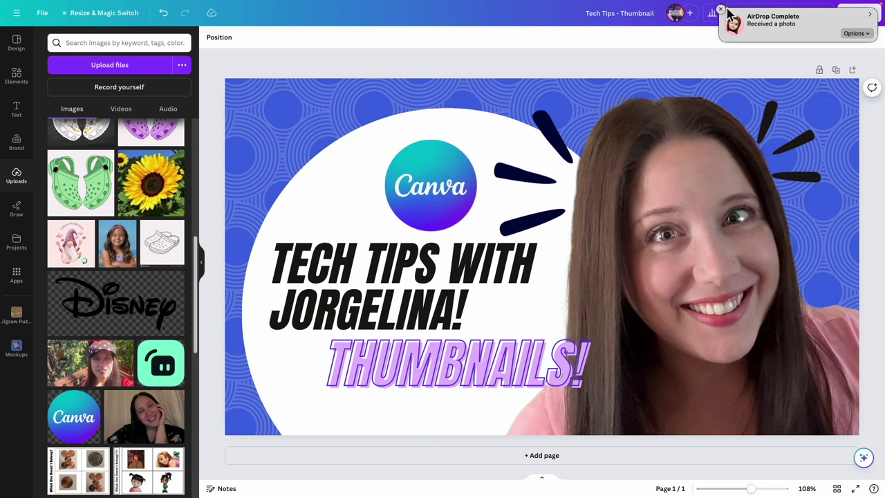
left_click(721, 10)
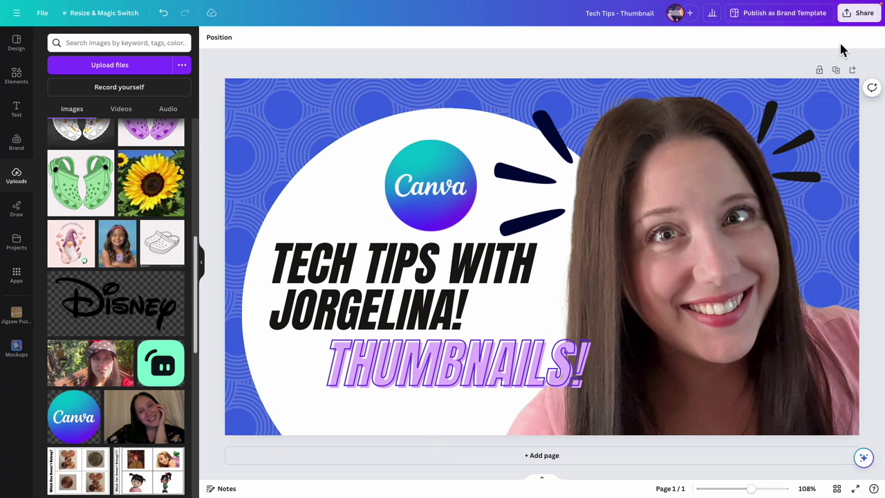
Step: Download the Tech Tips thumbnail as a 1,280 × 720 PNG, keeping the default PNG file type
left_click(857, 13)
left_click(752, 264)
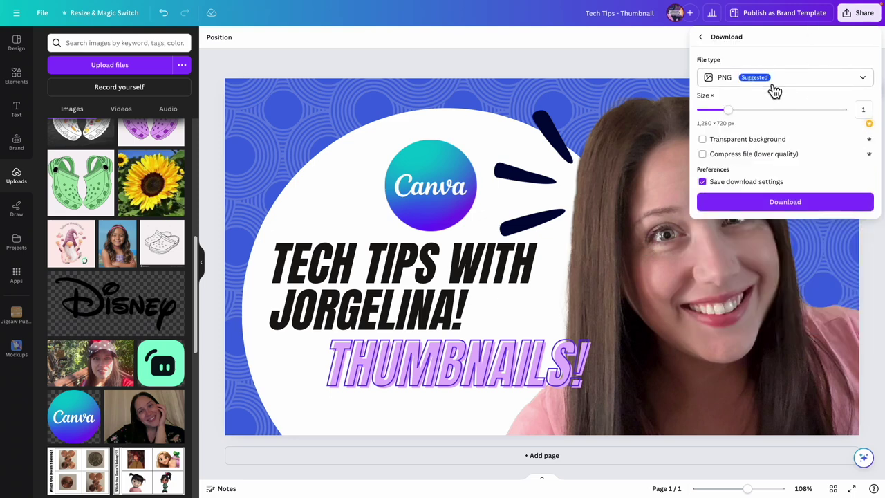
left_click(739, 203)
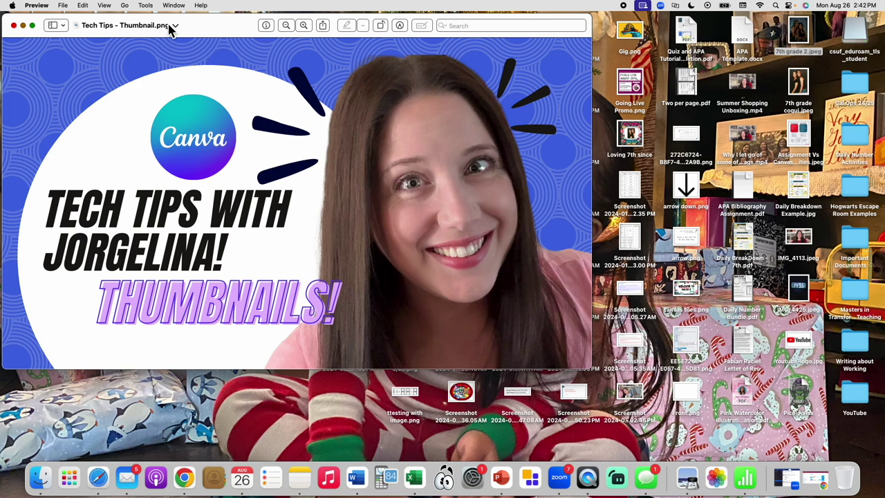
Step: Move 'Tech Tips - Thumbnail.png' from Downloads to the iCloud Desktop, then close the image
left_click(175, 28)
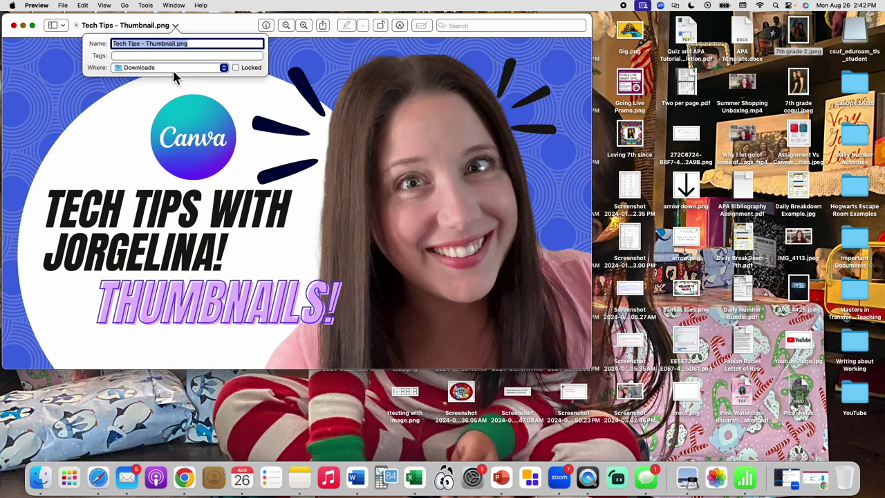
left_click(174, 69)
left_click(159, 159)
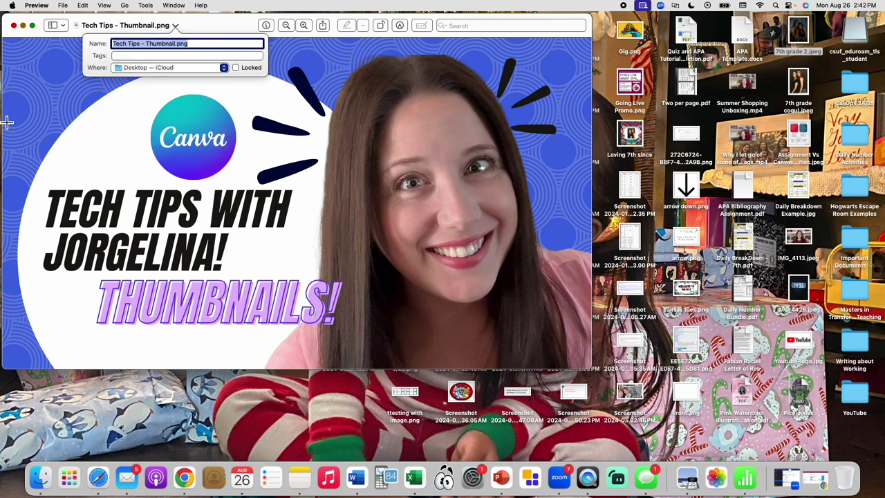
left_click(13, 25)
left_click(14, 25)
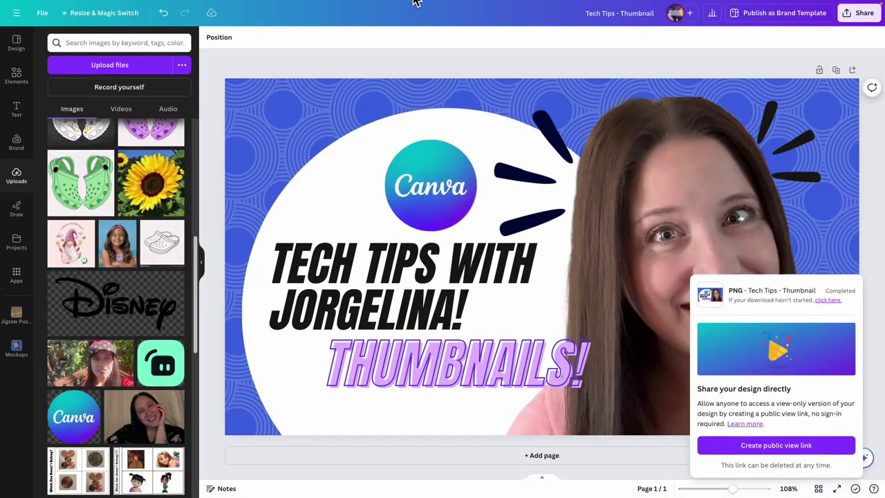
Step: Switch to the Intro side design and scroll to the Summer Vacation Unboxing thumbnail on page 12
left_click(368, 67)
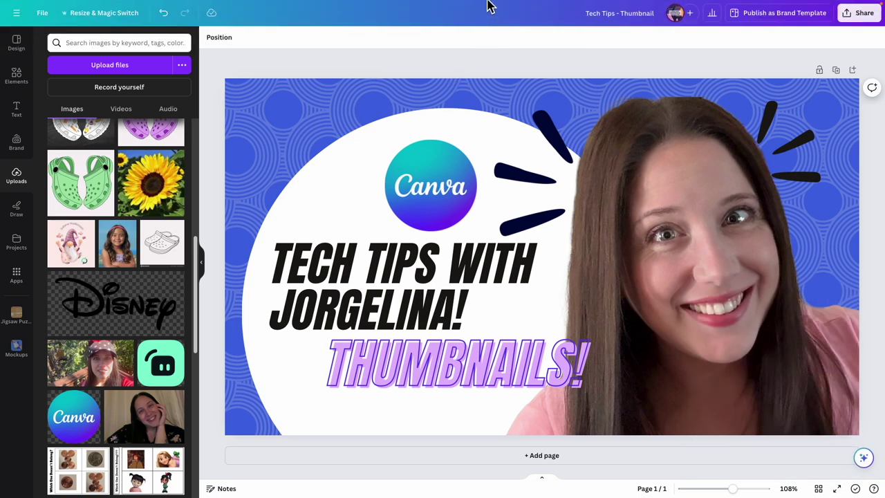
mouse_move(487, 5)
left_click(480, 42)
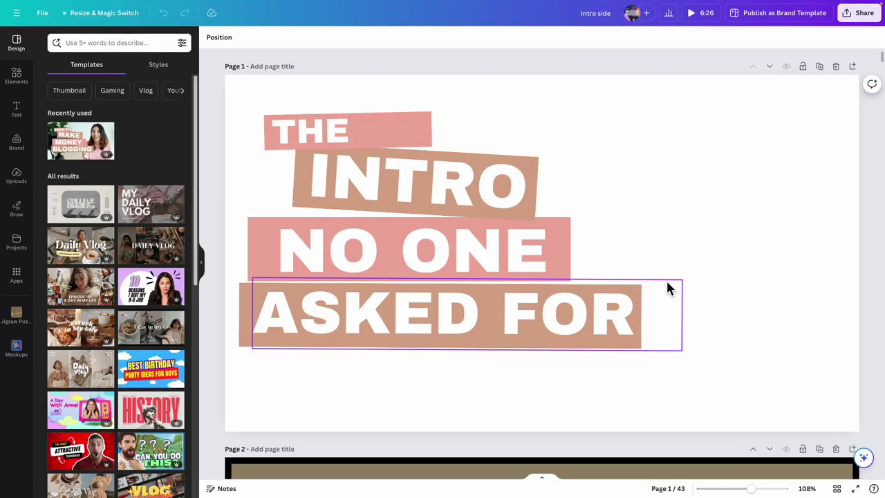
scroll(536, 330, "down", 10)
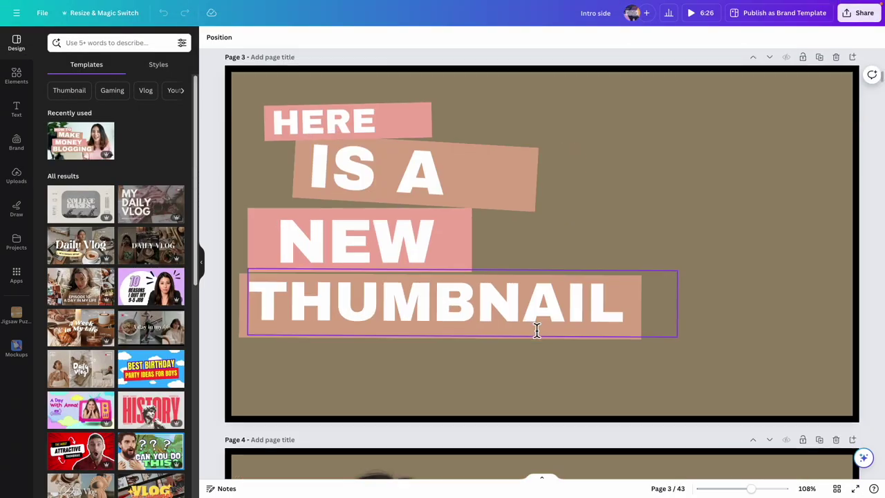
scroll(536, 330, "down", 20)
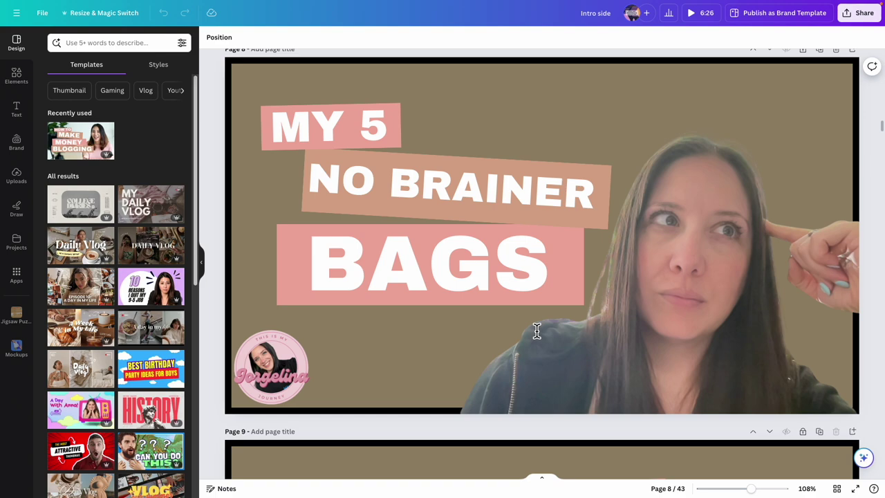
scroll(537, 330, "down", 20)
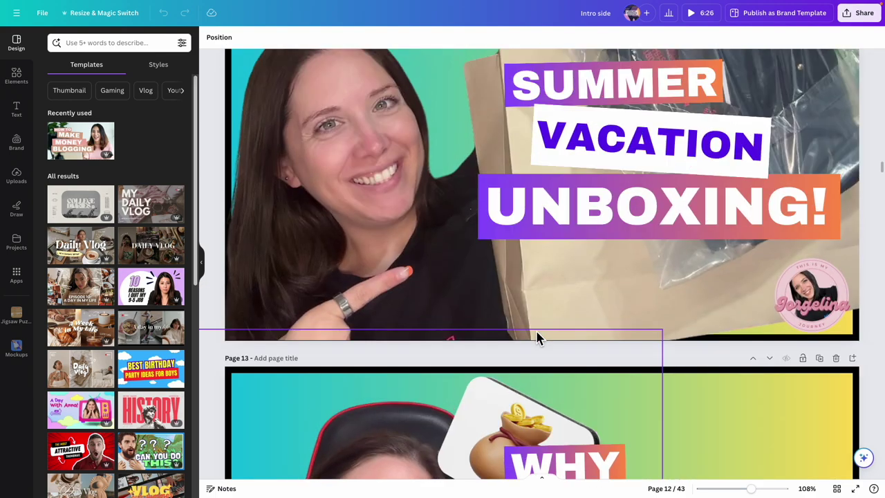
scroll(442, 270, "up", 2)
scroll(424, 297, "down", 5)
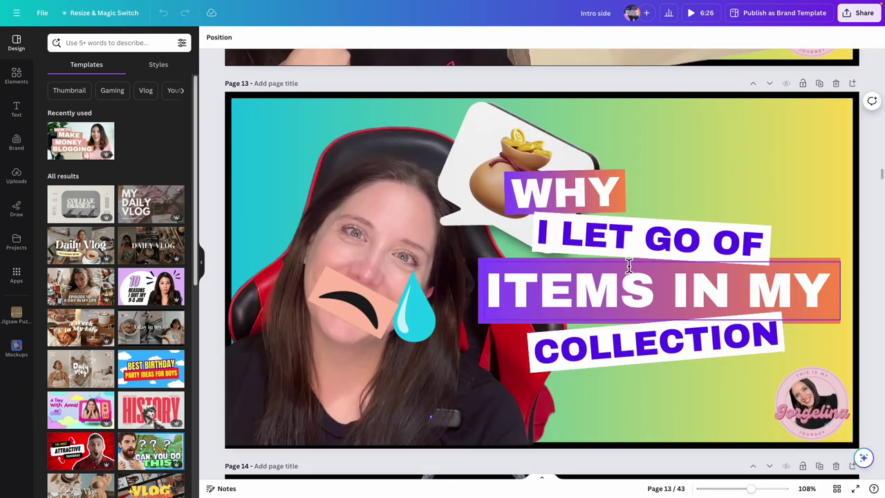
scroll(622, 270, "up", 1)
scroll(818, 261, "up", 3)
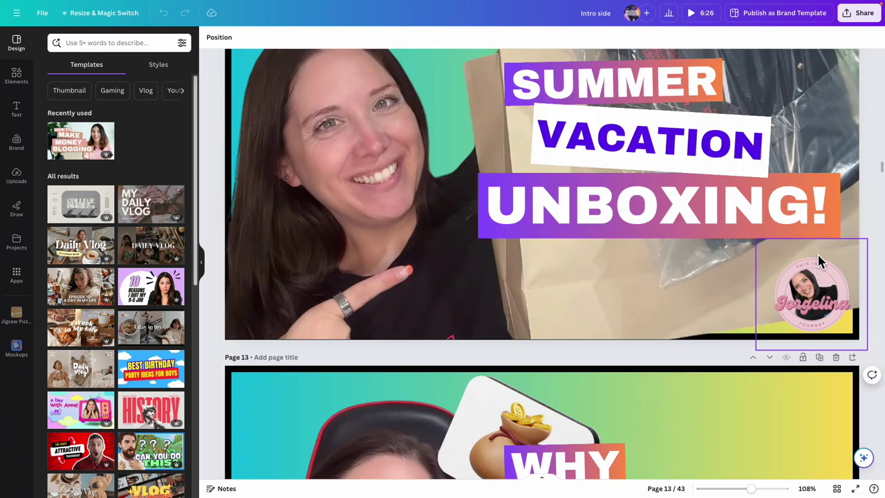
scroll(817, 261, "up", 2)
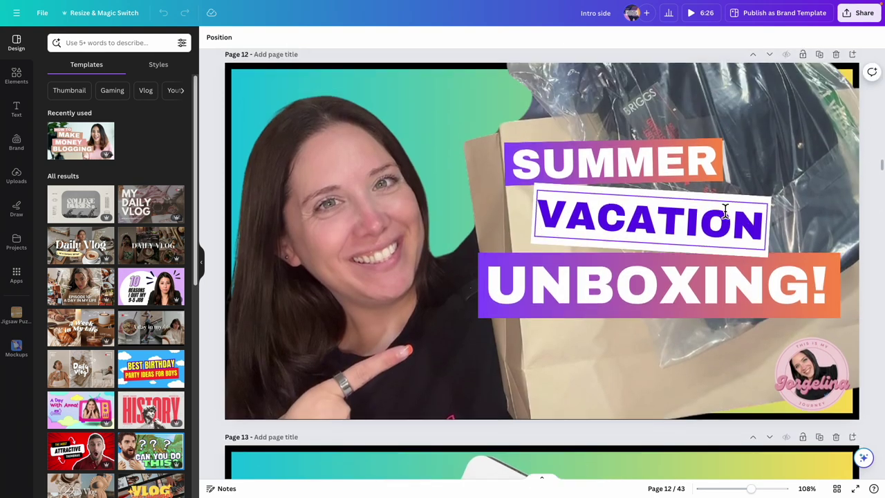
scroll(726, 208, "up", 1)
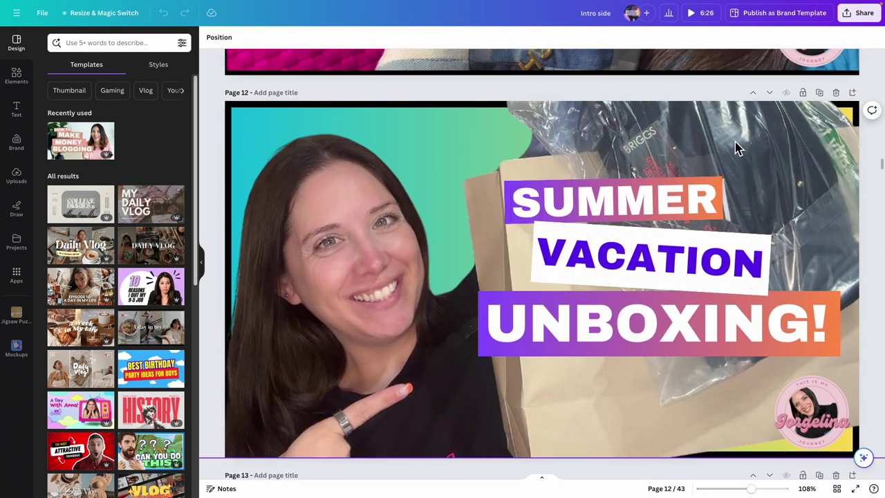
Step: Duplicate page 12 as page 13 and delete the copy's photo, leaving the gradient background
left_click(819, 93)
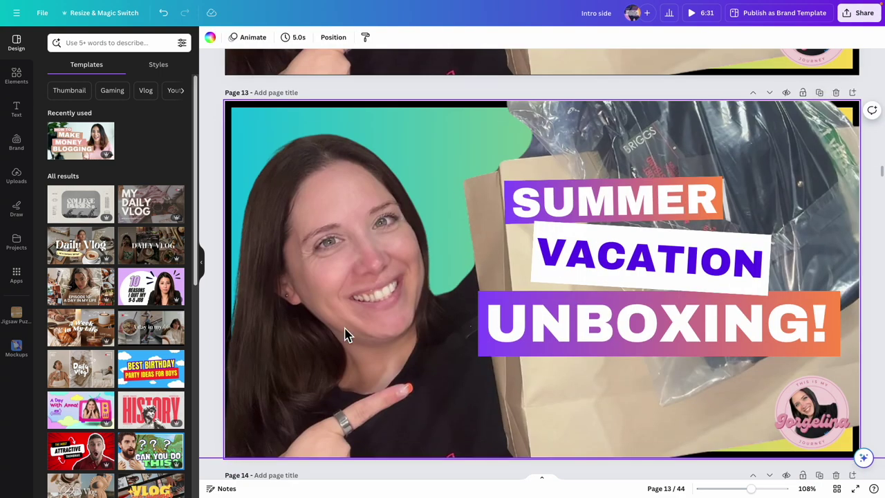
left_click(347, 334)
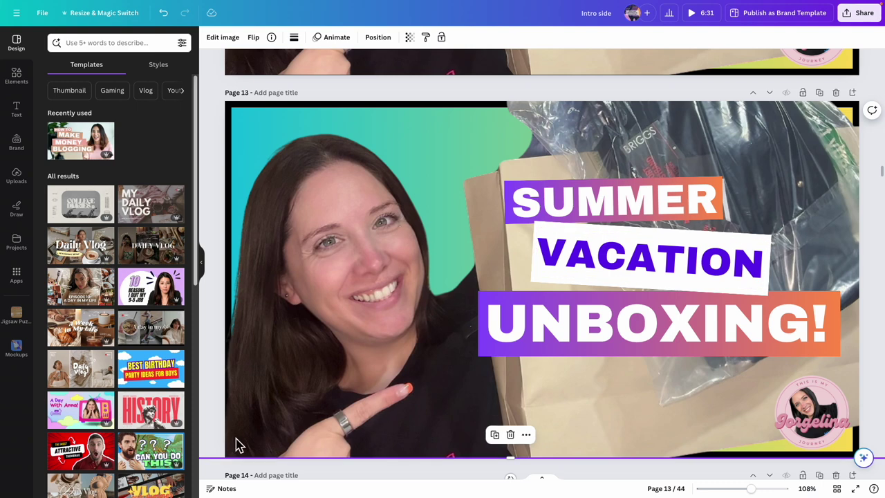
key("Delete")
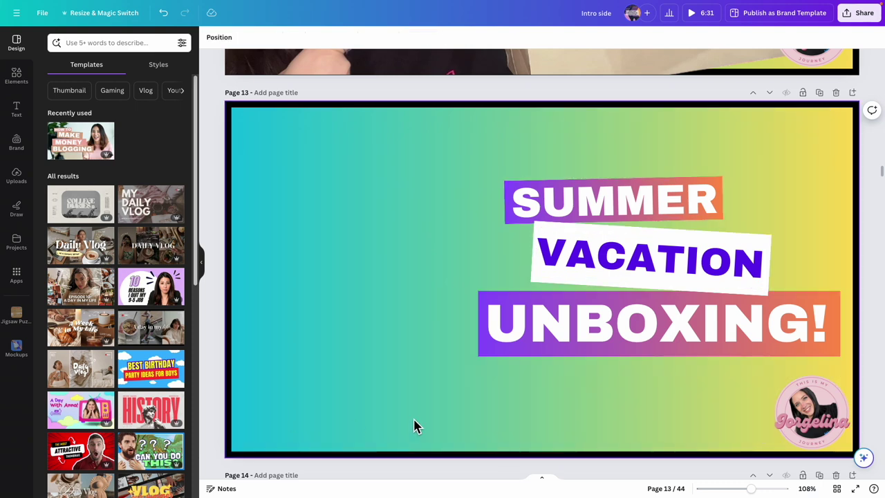
Step: Replace SUMMER with 'WHAT IS' and VACATION with 'IN MY BAG'
left_click(630, 218)
double_click(700, 197)
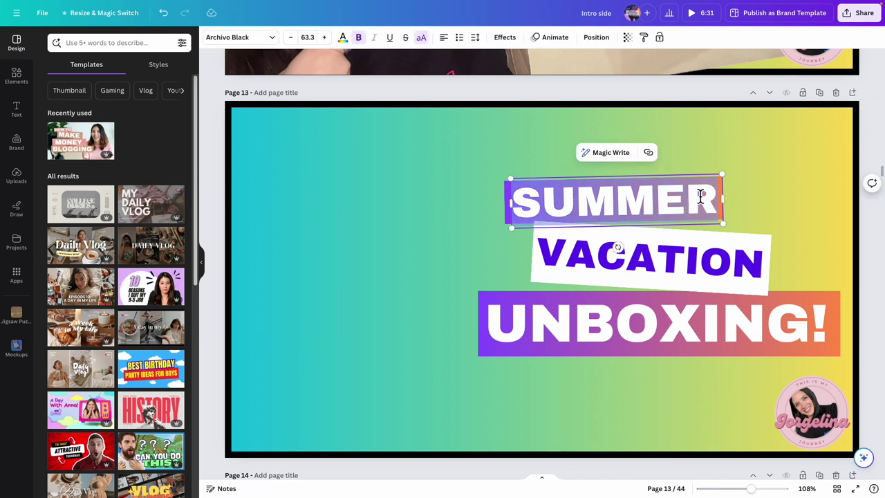
type("WHAT IS")
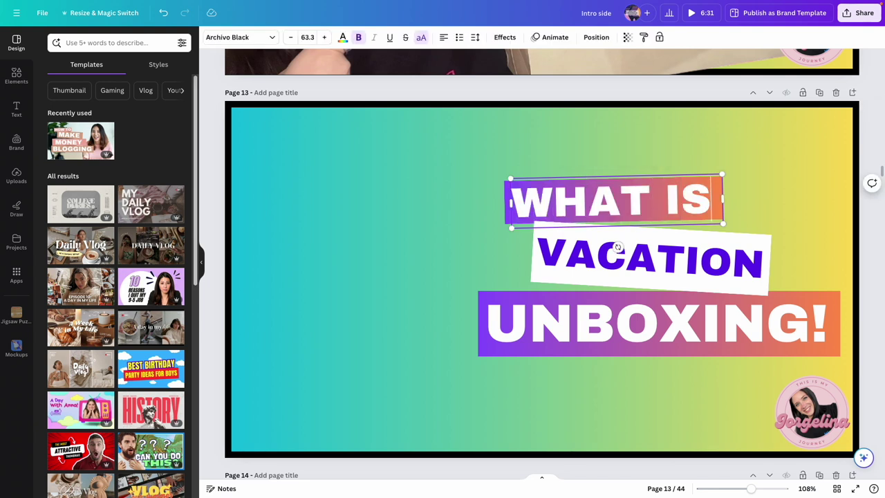
left_click(710, 261)
double_click(709, 266)
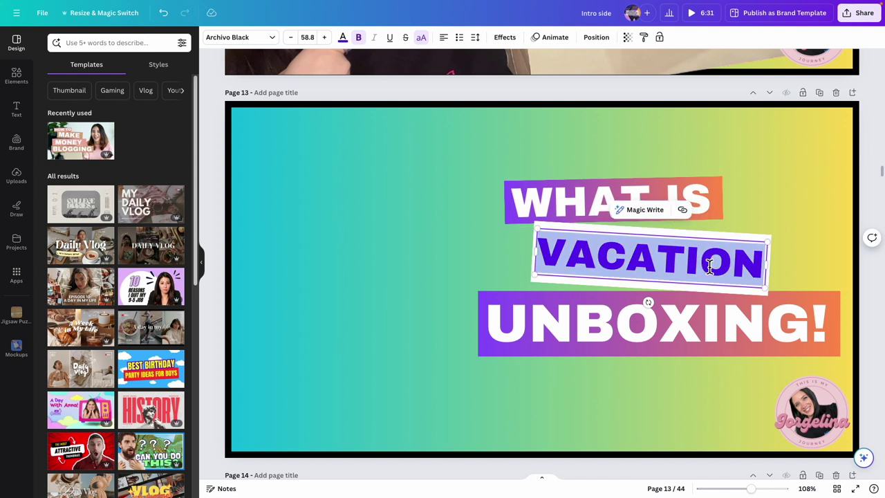
type("IN MY BAG")
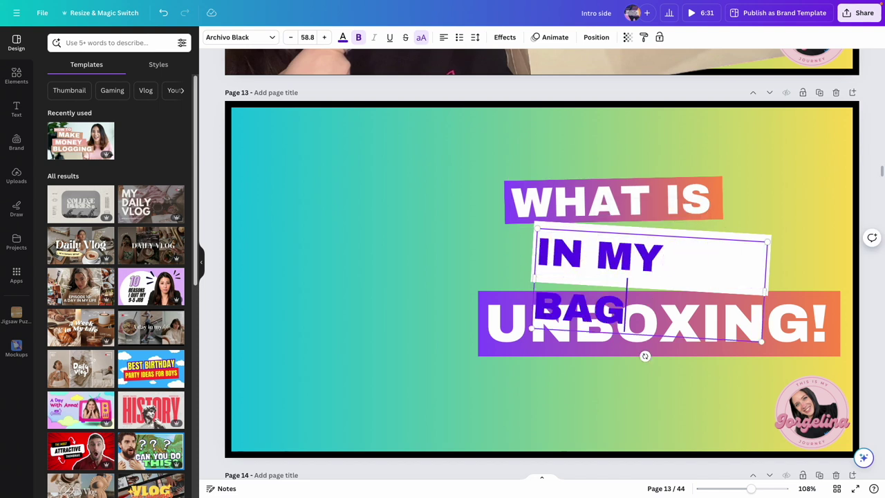
Step: Correct the top heading so it reads WHAT'S
left_click(713, 200)
left_click(708, 197)
left_click_drag(708, 196, 651, 195)
type("'S")
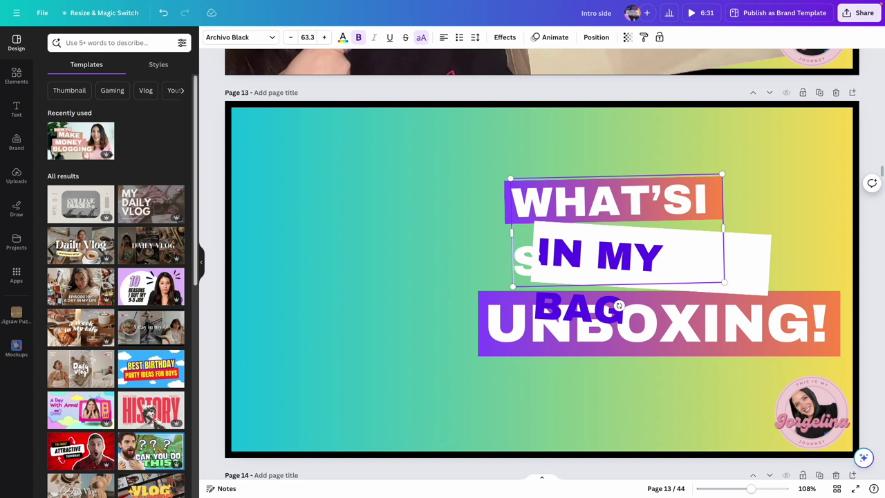
key("Delete")
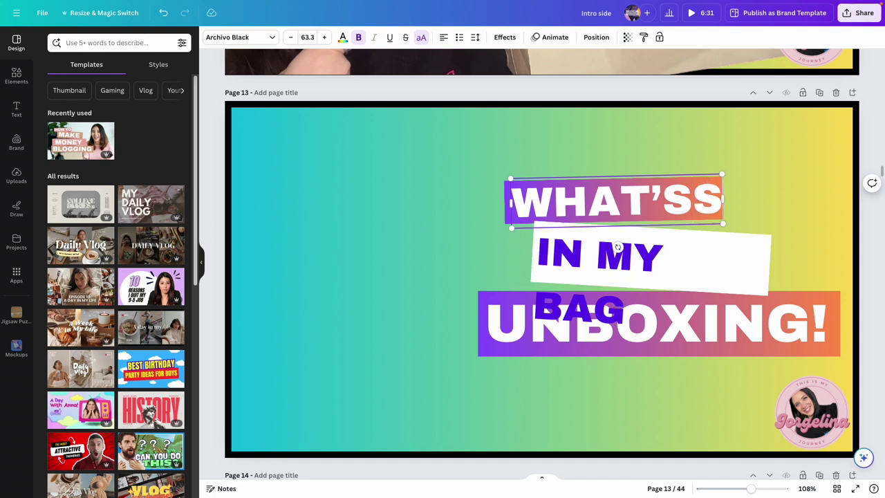
key("Delete")
Step: Set IN MY BAG to font size 40, then enlarge it five steps while keeping it on one line
left_click(651, 292)
double_click(631, 304)
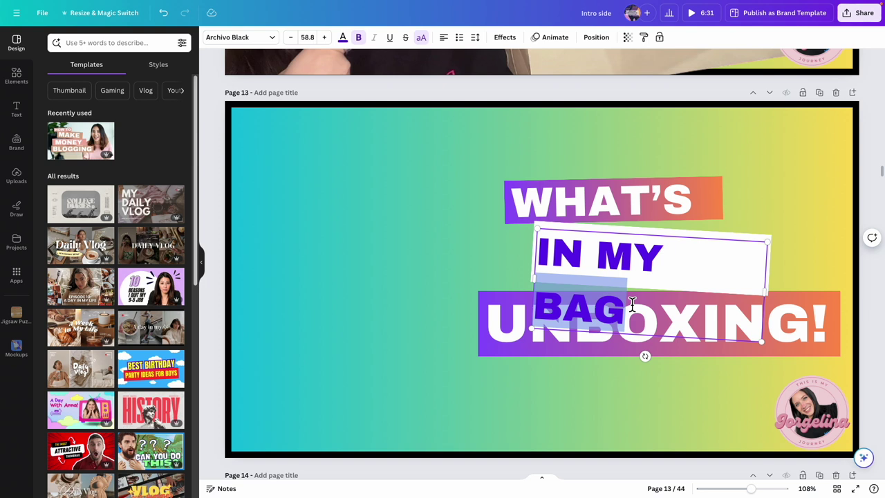
left_click_drag(630, 311, 538, 252)
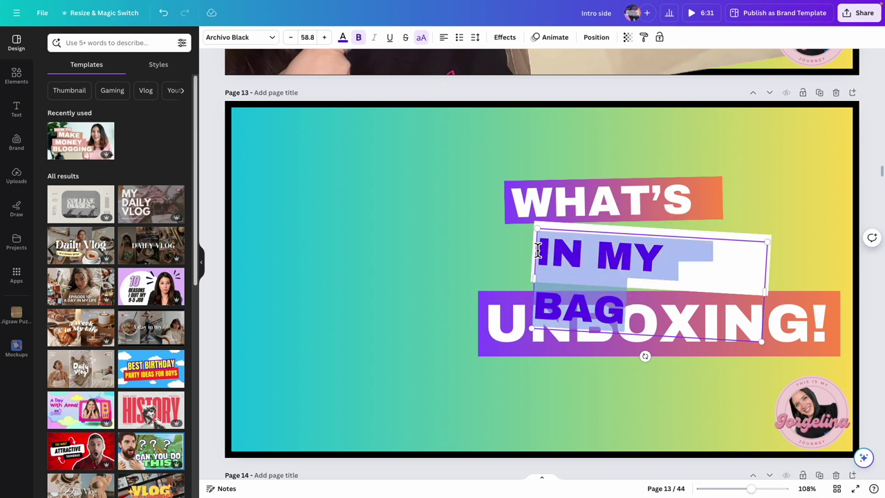
left_click(310, 37)
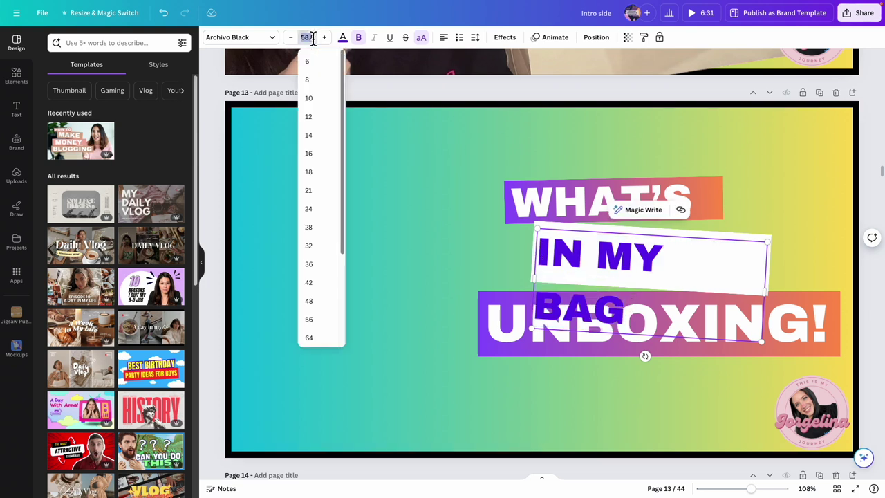
key("Return")
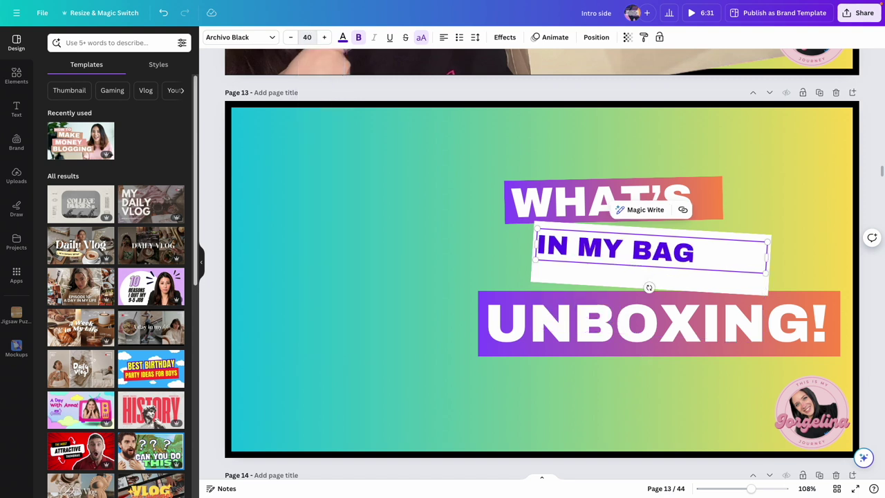
left_click(324, 38)
left_click(324, 37)
left_click(324, 38)
left_click(324, 37)
left_click(324, 37)
left_click(324, 37)
left_click(324, 37)
left_click(324, 38)
left_click(324, 37)
left_click(324, 37)
left_click(324, 37)
left_click(324, 37)
left_click(324, 38)
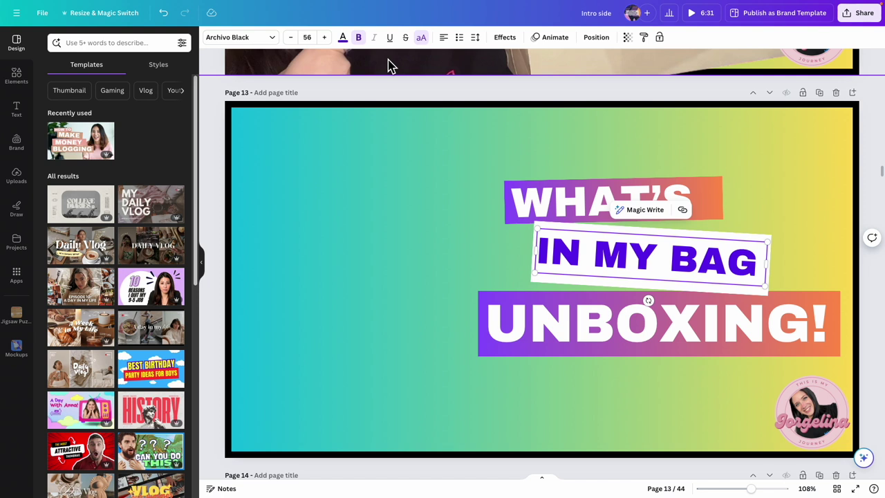
left_click(798, 239)
Step: Replace UNBOXING! with 'GRACEFUL!'
left_click(696, 336)
left_click(796, 315)
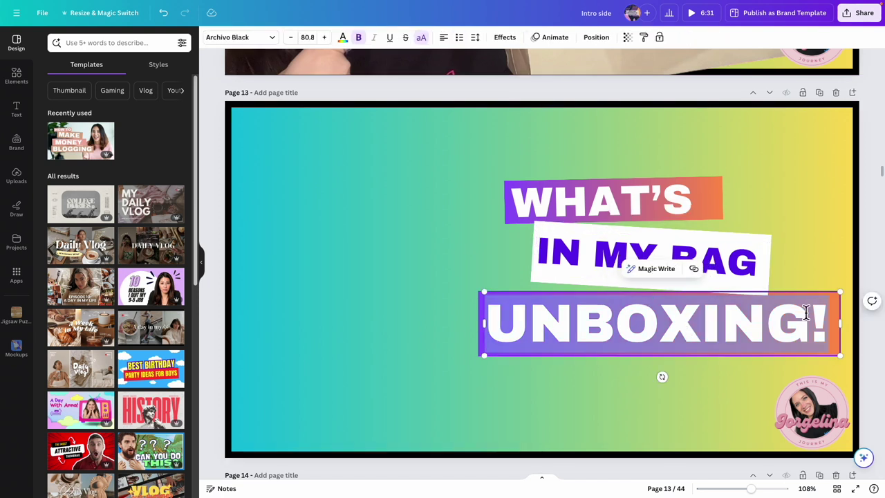
type("GRACEFUL")
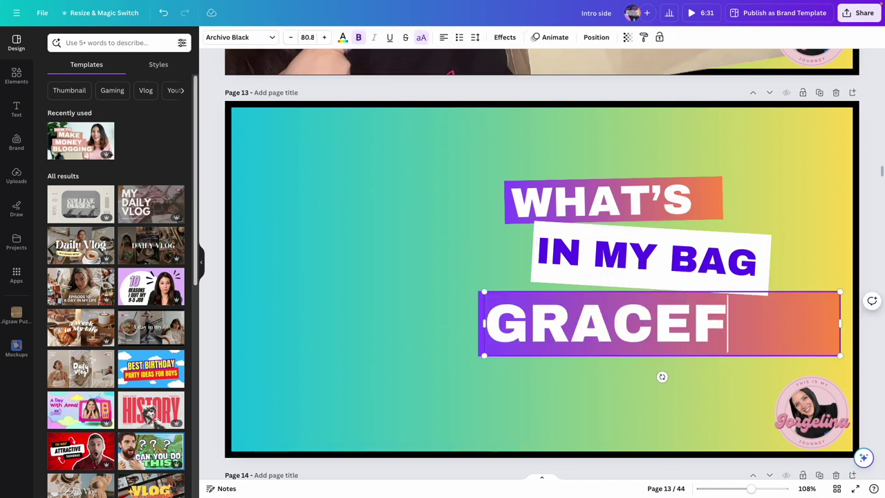
key("BackSpace")
key("BackSpace")
type("UL")
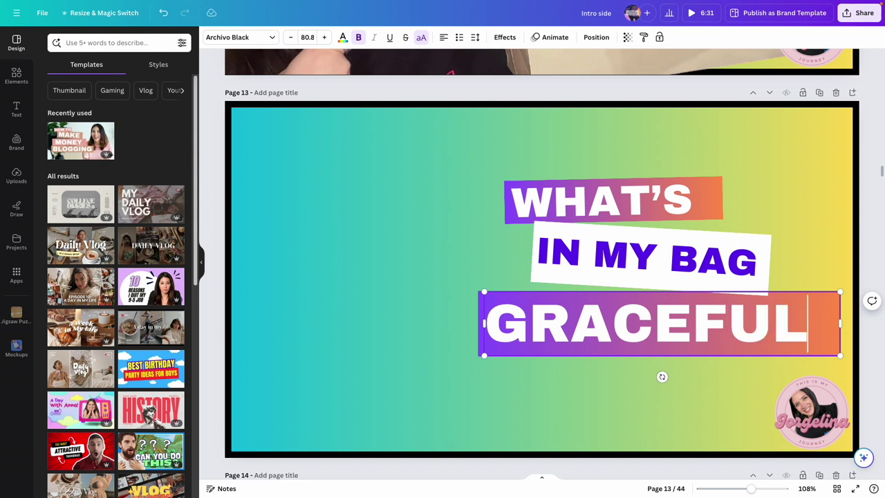
type("!")
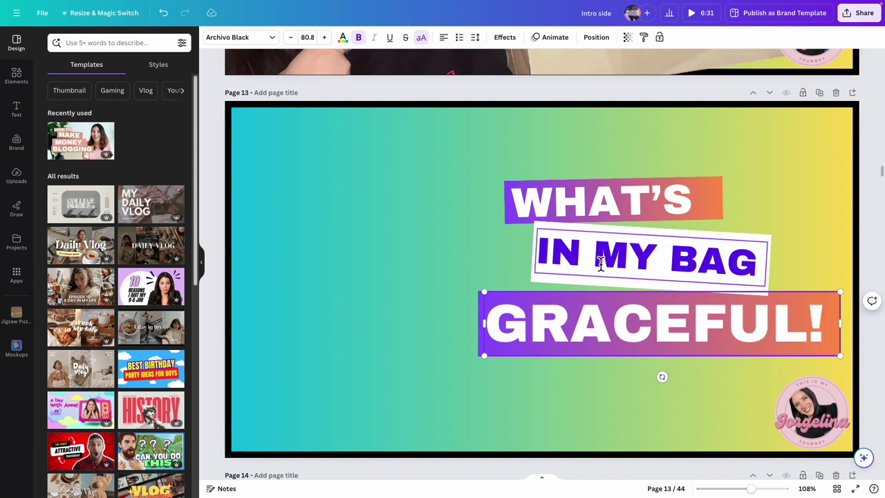
left_click(767, 147)
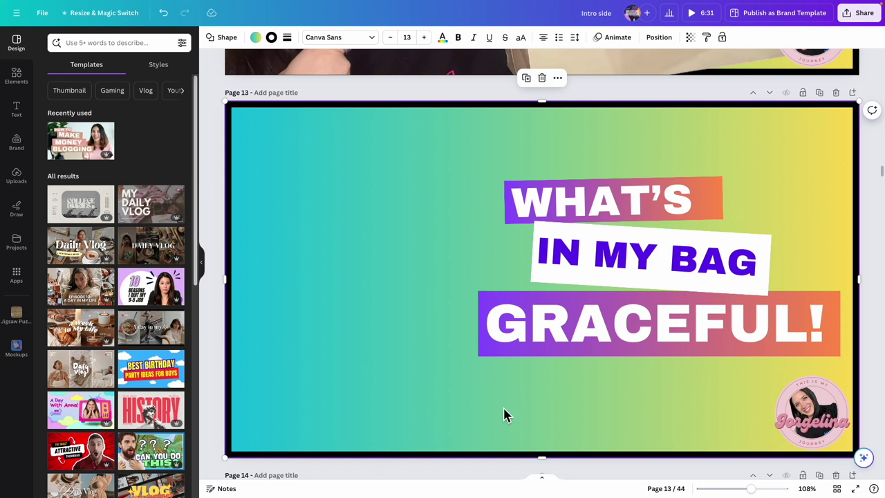
Step: Duplicate page 13 as page 14 and change WHAT'S to 'MY NEW'
left_click(820, 92)
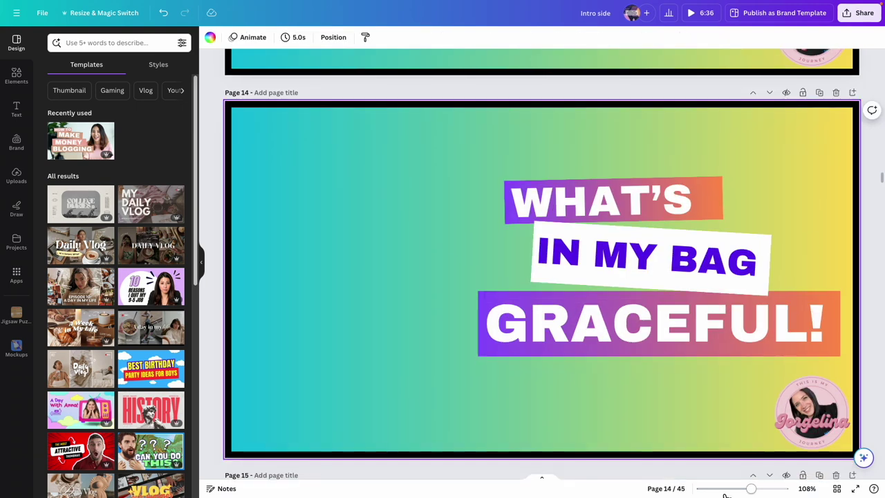
left_click(640, 198)
double_click(668, 198)
type("ME")
key("BackSpace")
type("Y NEW")
Step: Retype the lower two lines as 'COLLEGE' and 'HANDBAG!'
left_click(722, 252)
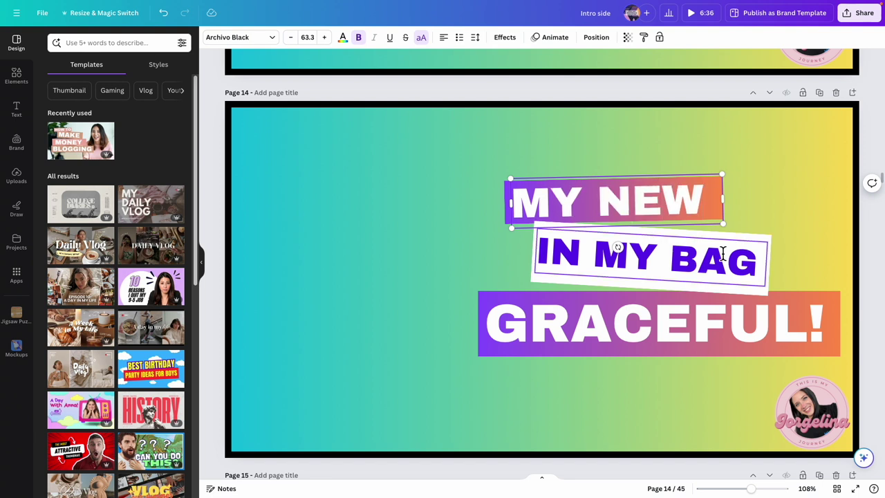
left_click(722, 252)
type("COLLEGE")
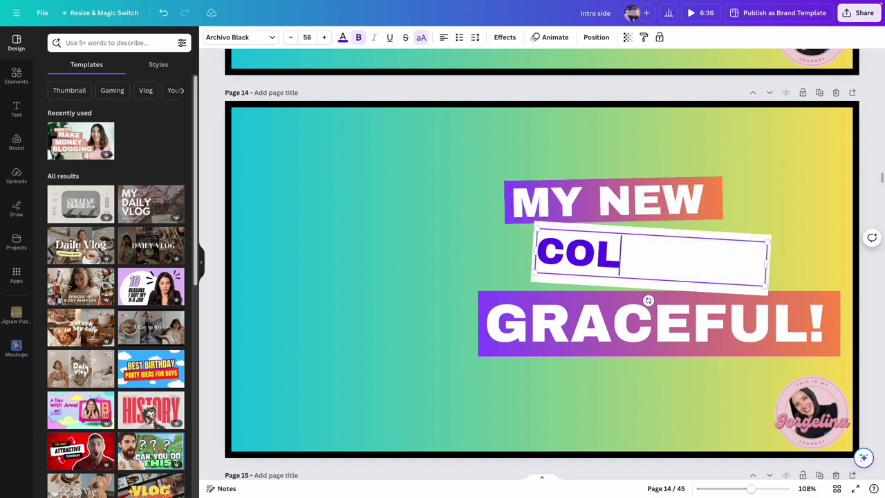
left_click(723, 330)
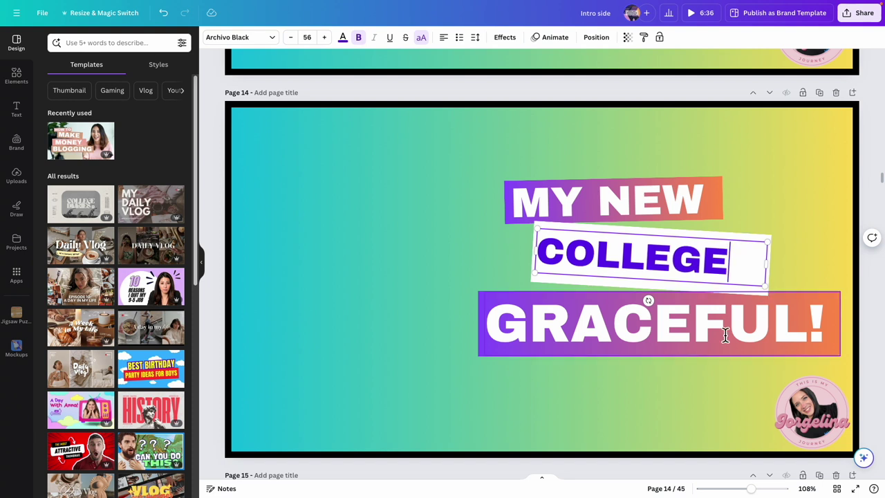
left_click(724, 335)
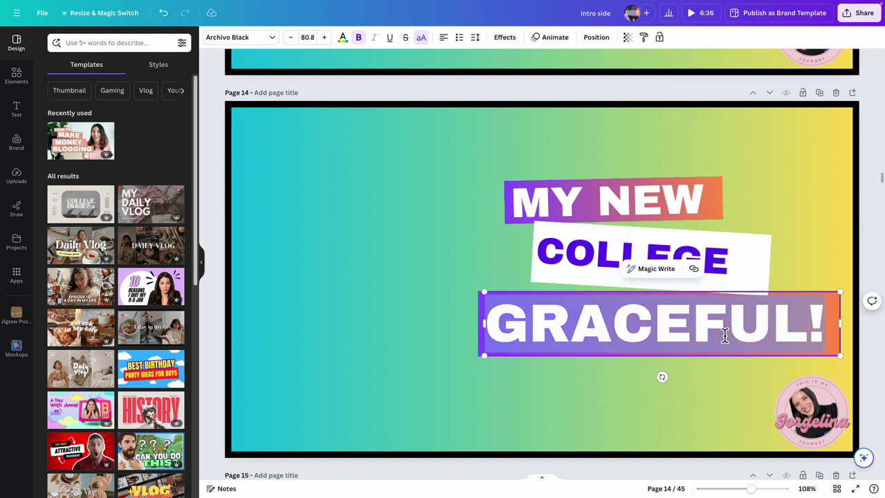
type("HANDBAG!")
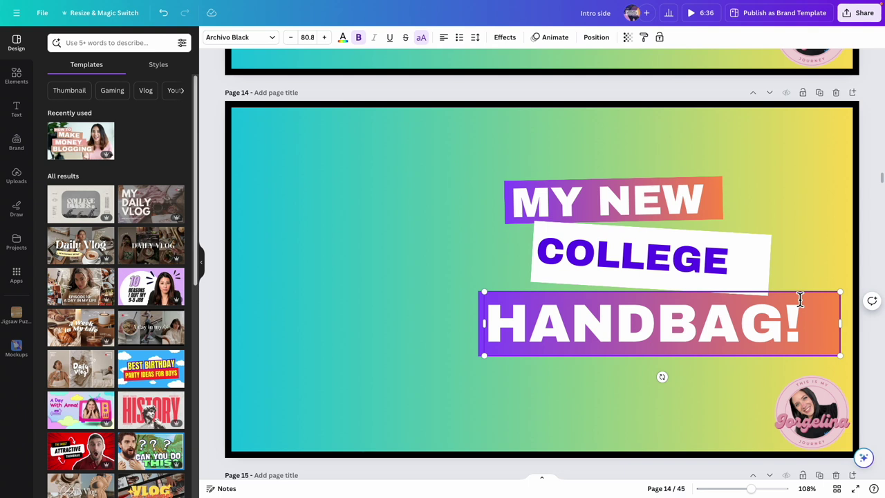
Step: Enlarge the COLLEGE and HANDBAG! text boxes and nudge HANDBAG! down into place
left_click(636, 253)
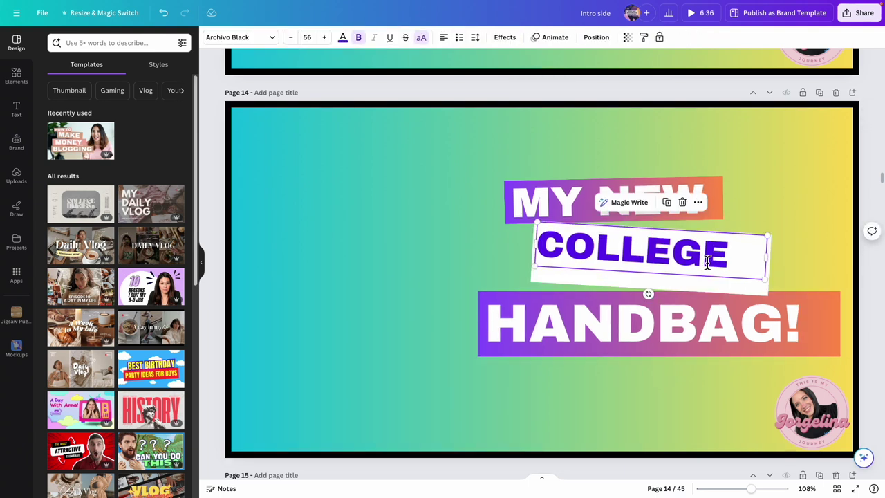
left_click_drag(763, 278, 803, 290)
left_click(780, 189)
left_click(711, 257)
left_click(702, 298)
double_click(702, 321)
key("Escape")
left_click(746, 393)
left_click(779, 348)
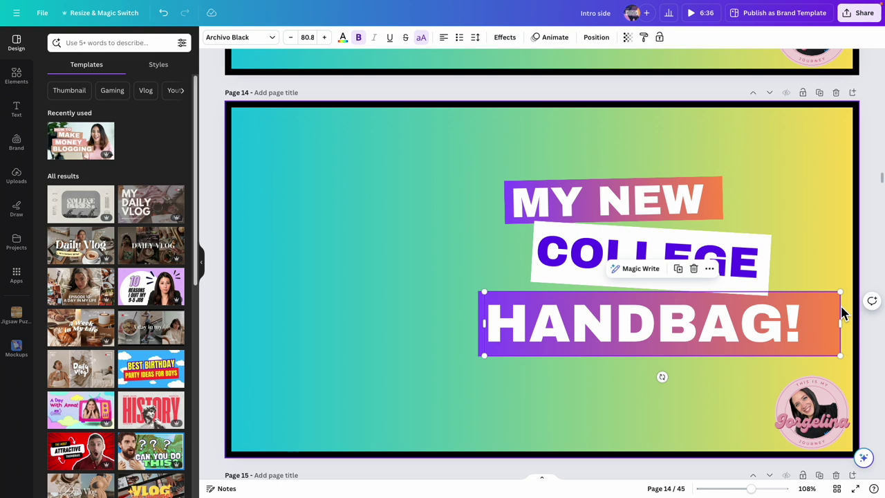
left_click_drag(840, 290, 879, 284)
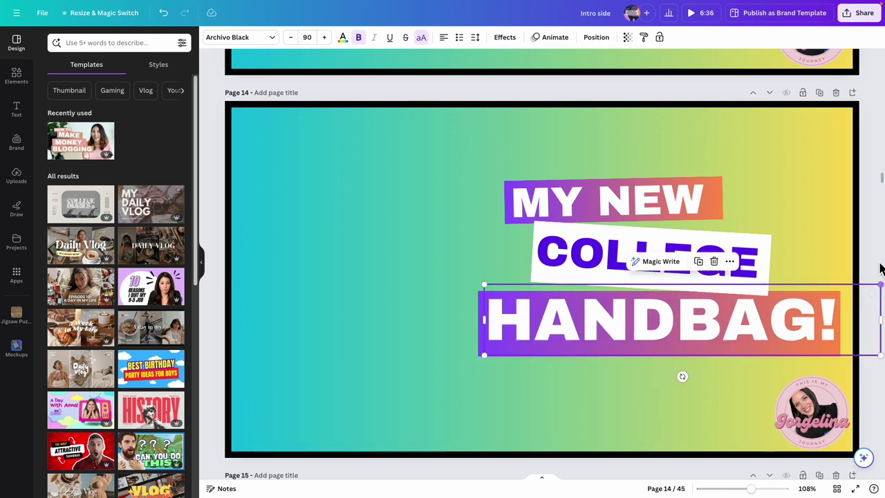
left_click_drag(753, 322, 747, 332)
scroll(632, 227, "up", 4)
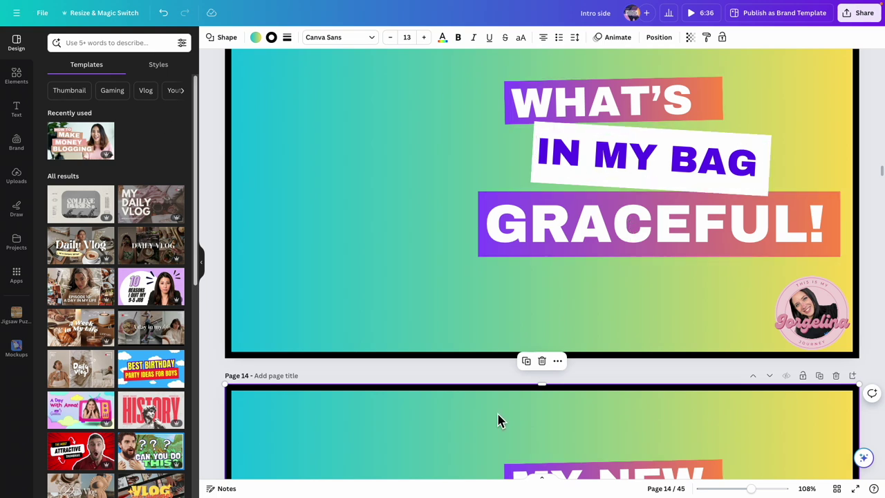
scroll(529, 367, "down", 5)
scroll(430, 319, "up", 1)
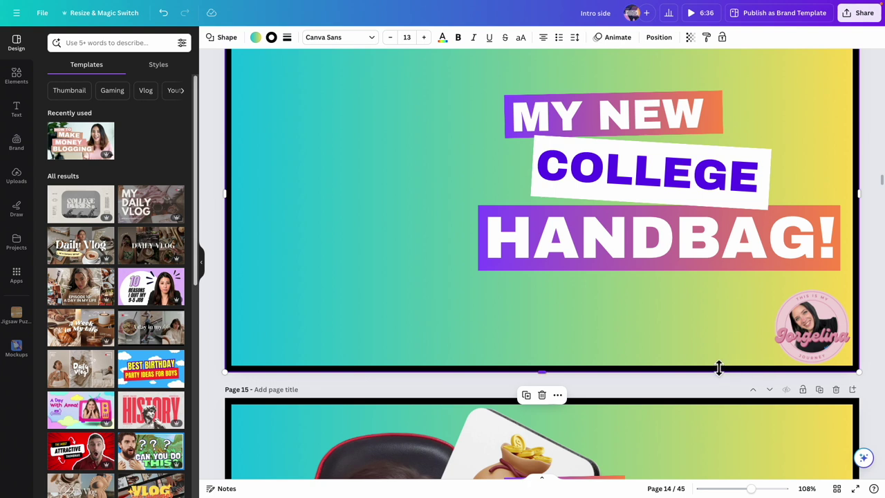
Step: Drag the IMG_4970.jpg handbag photo from Finder's Downloads window onto page 14
key("ctrl+Left")
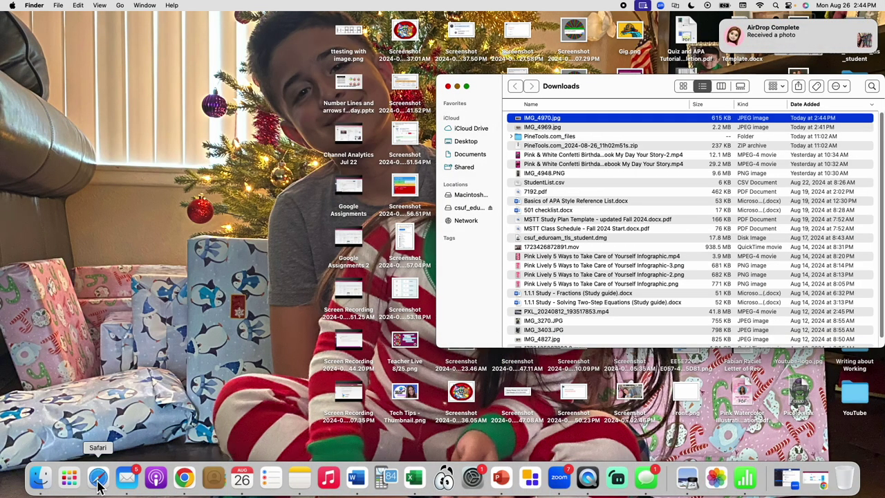
left_click(182, 477)
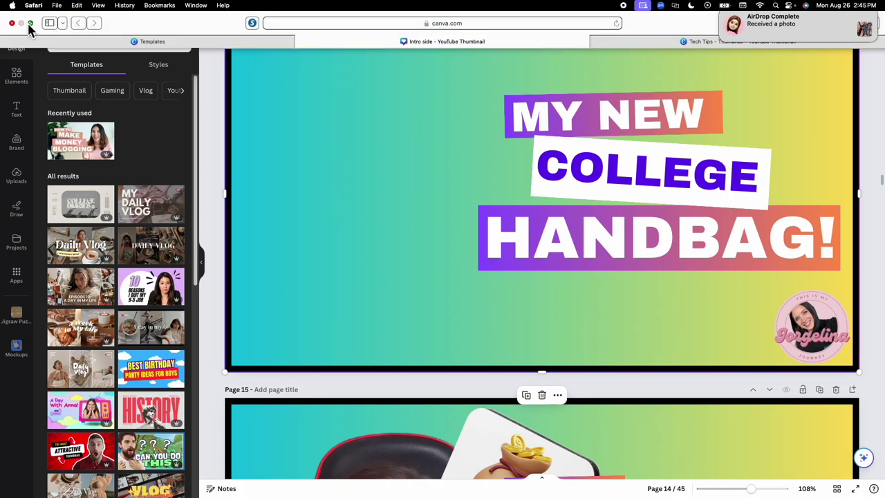
left_click(31, 24)
left_click_drag(533, 43, 391, 44)
left_click_drag(665, 95, 723, 96)
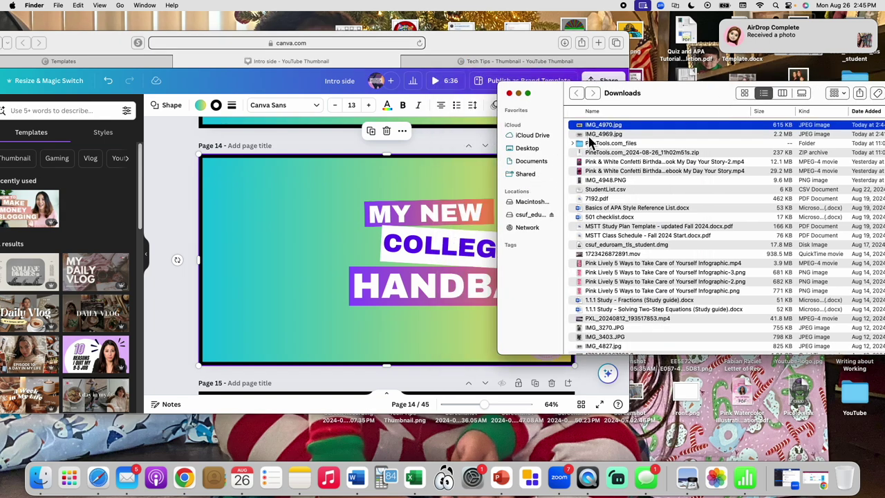
left_click_drag(604, 127, 293, 256)
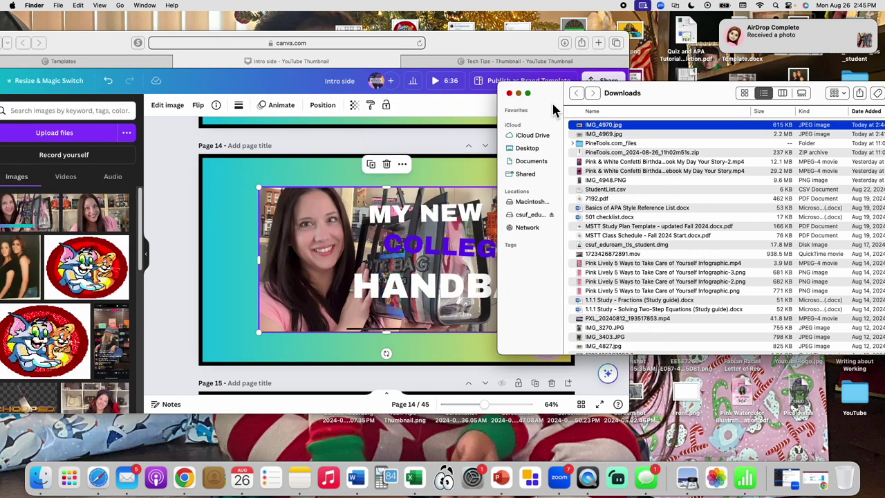
left_click(509, 93)
left_click_drag(69, 53, 145, 52)
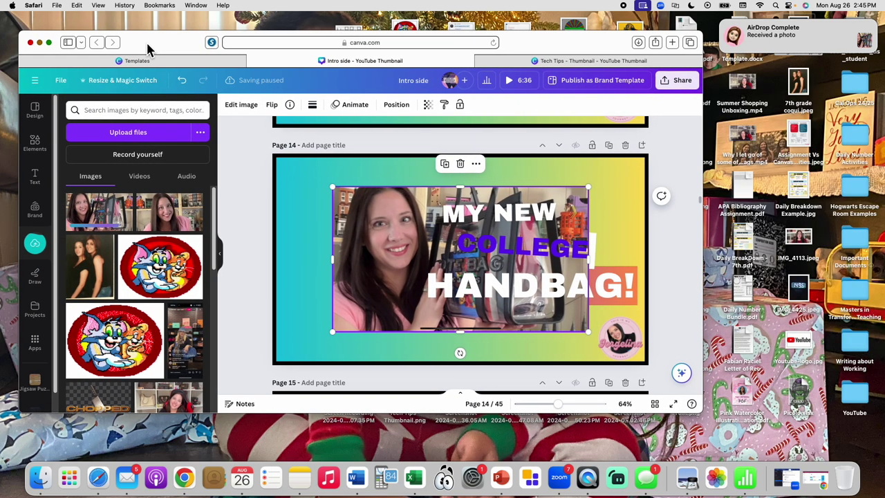
Step: Move the handbag photo to page 14's top-left corner and stretch it to fill the page
left_click(51, 42)
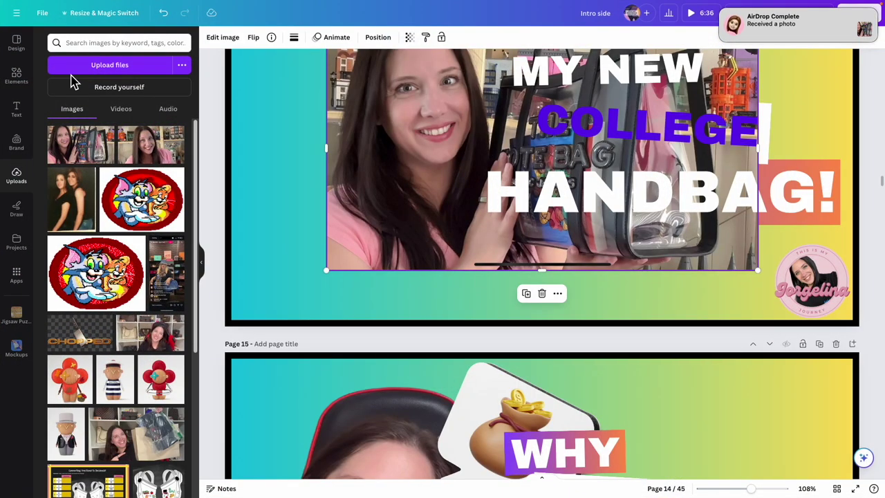
scroll(404, 217, "up", 5)
scroll(465, 272, "down", 1)
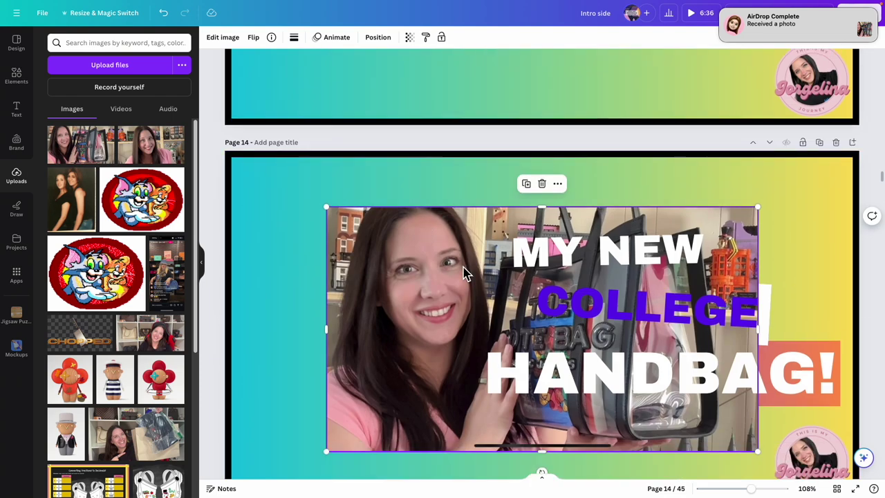
left_click_drag(419, 297, 322, 244)
scroll(339, 247, "down", 4)
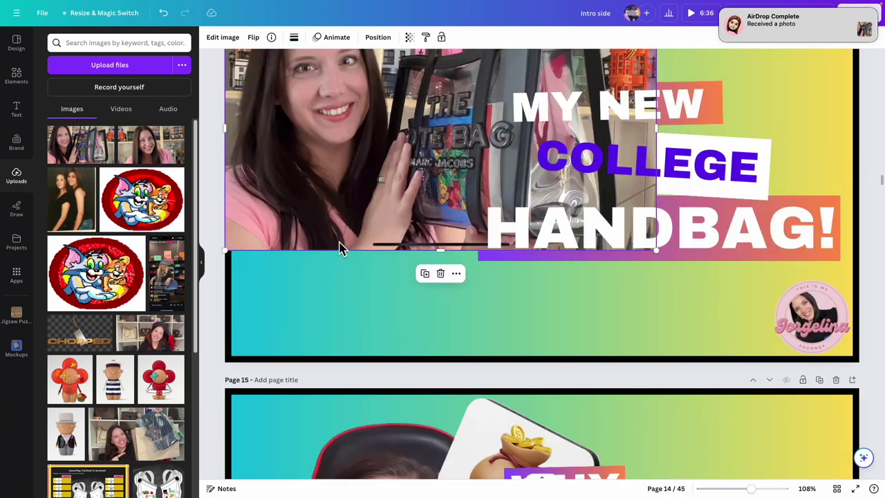
scroll(464, 324, "up", 5)
scroll(463, 322, "down", 3)
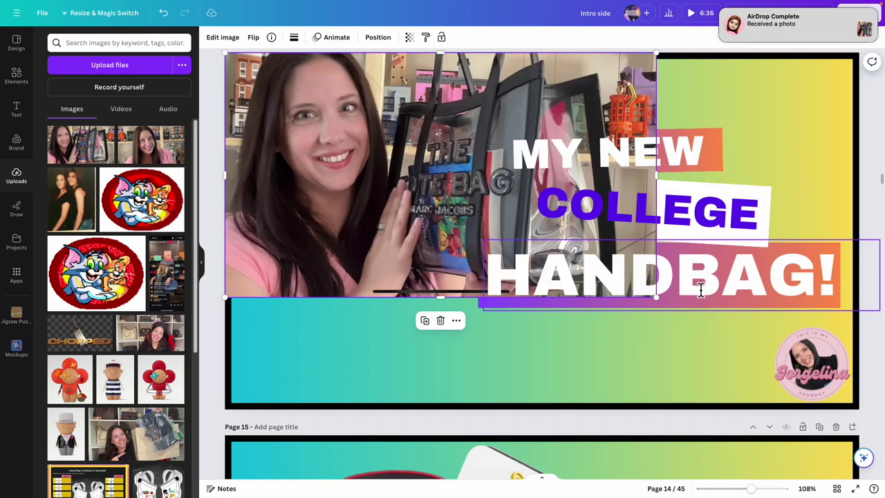
left_click_drag(657, 298, 864, 413)
scroll(617, 232, "up", 2)
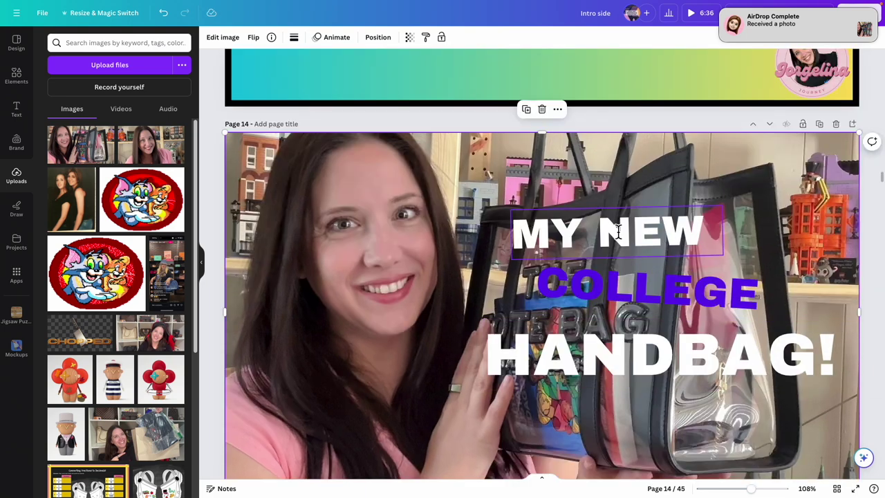
Step: Send the photo to the back, then one layer forward above the gradient background
mouse_move(769, 31)
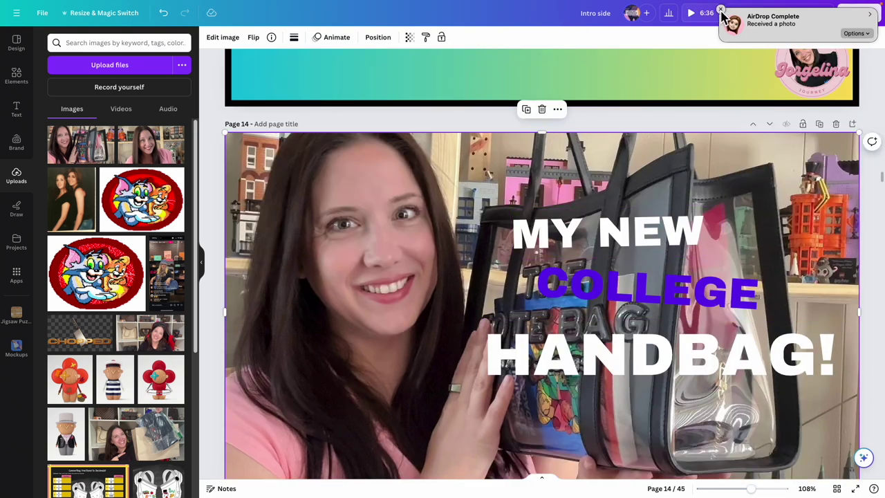
left_click(720, 9)
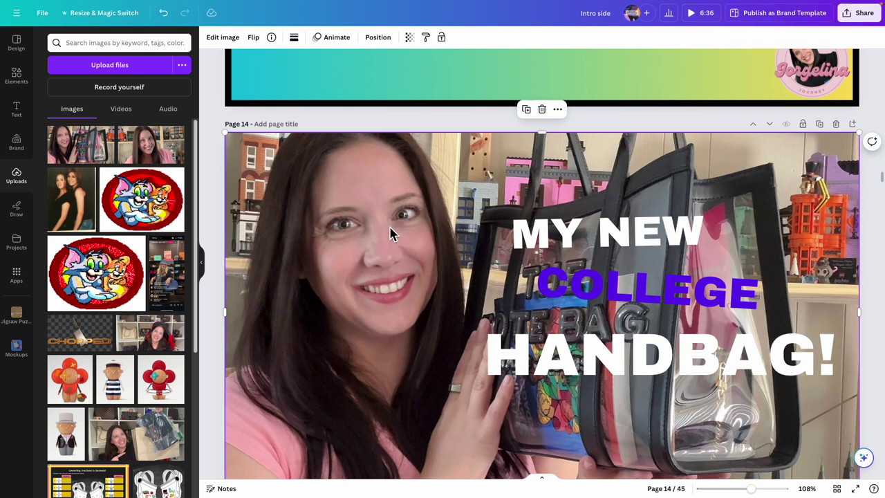
left_click(378, 37)
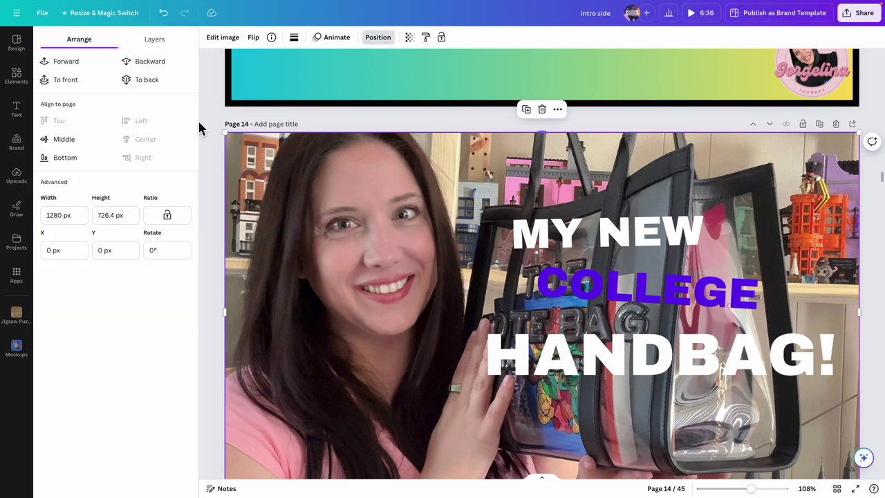
left_click(161, 80)
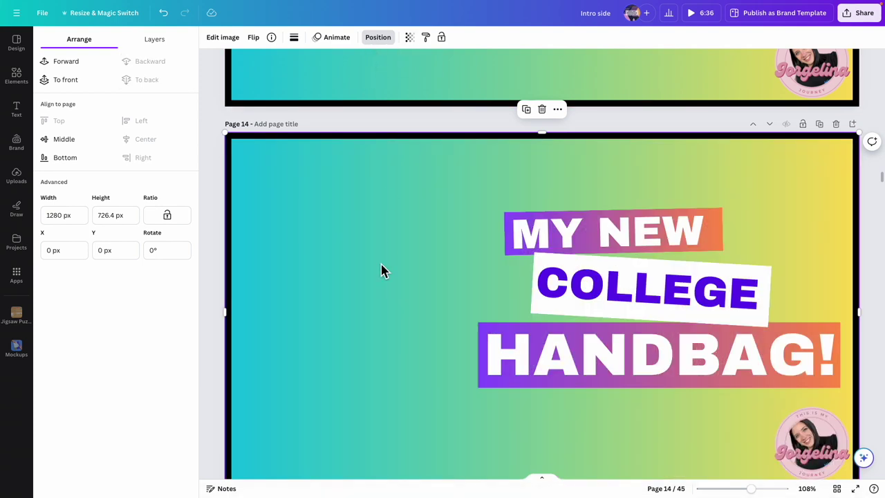
left_click(78, 62)
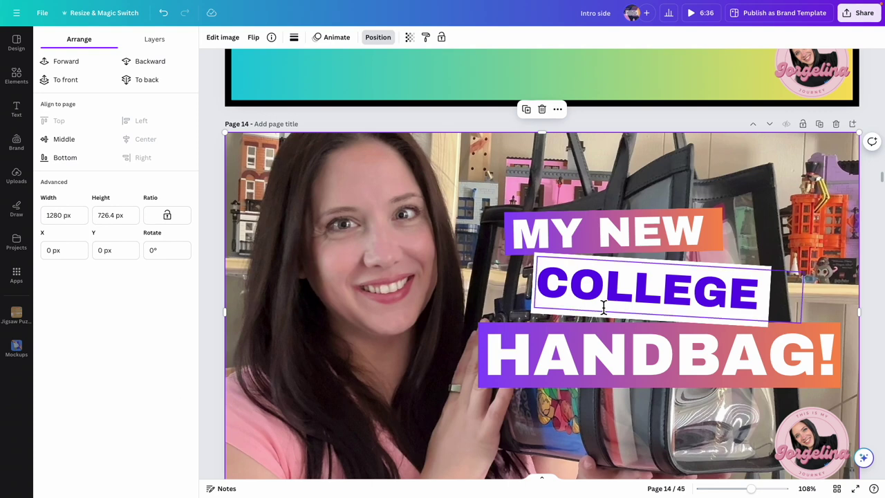
Step: Resize the handbag photo to 1257.1 × 705 px inside the black border, then deselect it
scroll(604, 307, "down", 1)
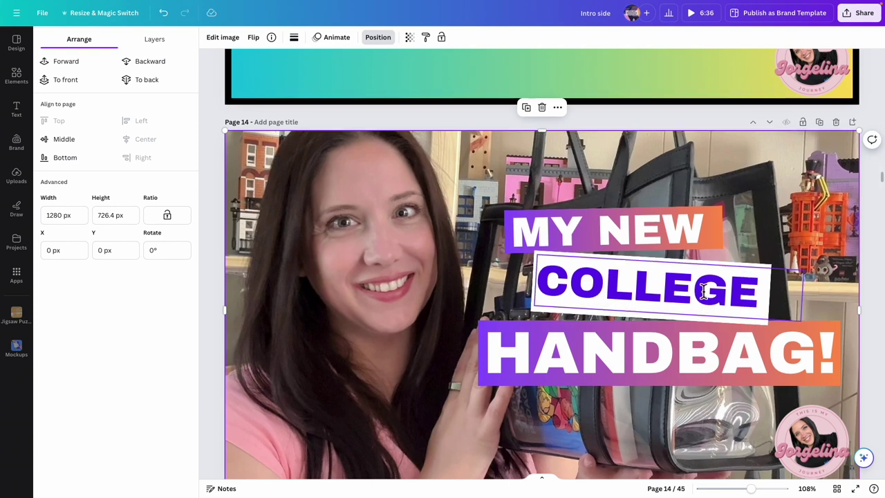
scroll(829, 339, "down", 1)
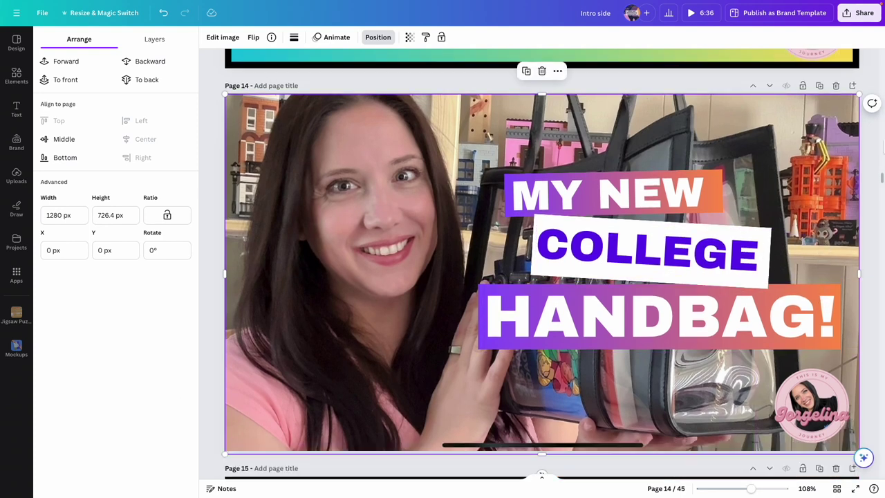
left_click_drag(861, 100, 834, 125)
left_click_drag(847, 275, 855, 277)
scroll(879, 292, "down", 1)
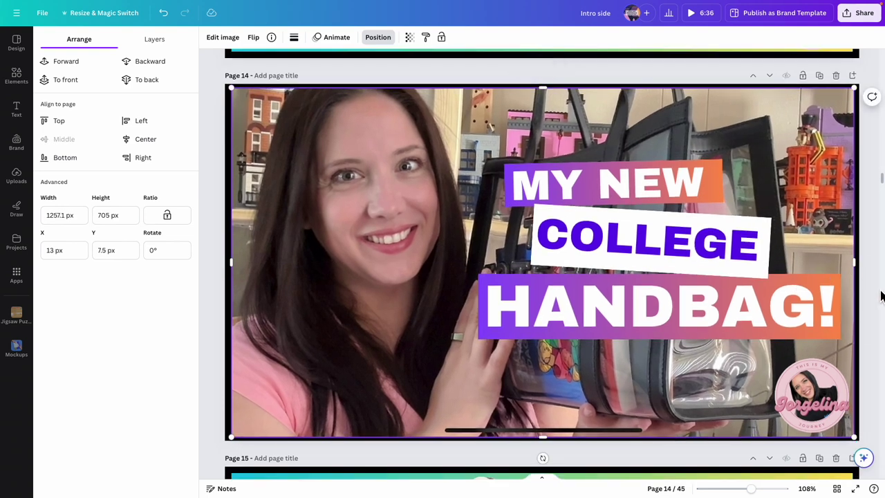
left_click(281, 139)
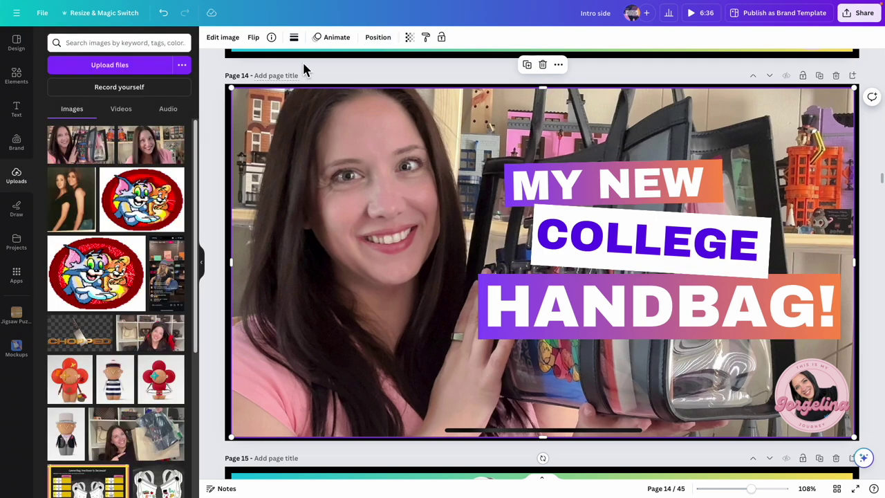
left_click(346, 83)
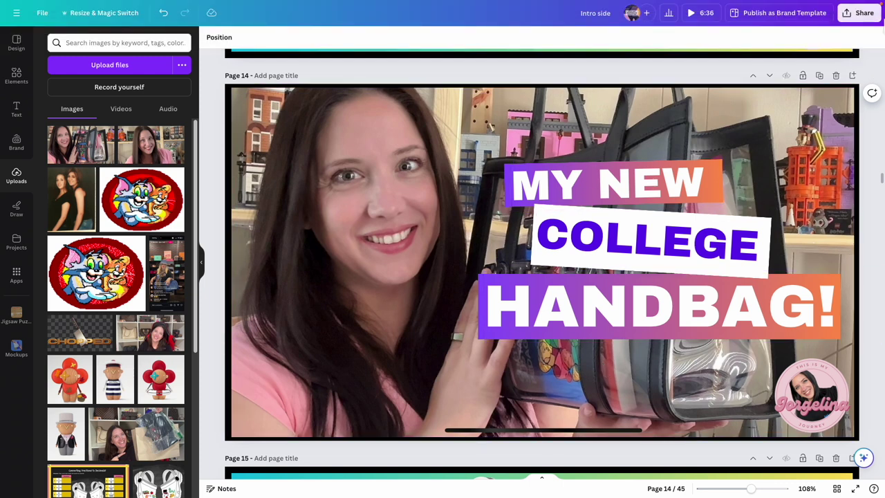
Step: Download only the current page 14 as a PNG image
left_click(859, 19)
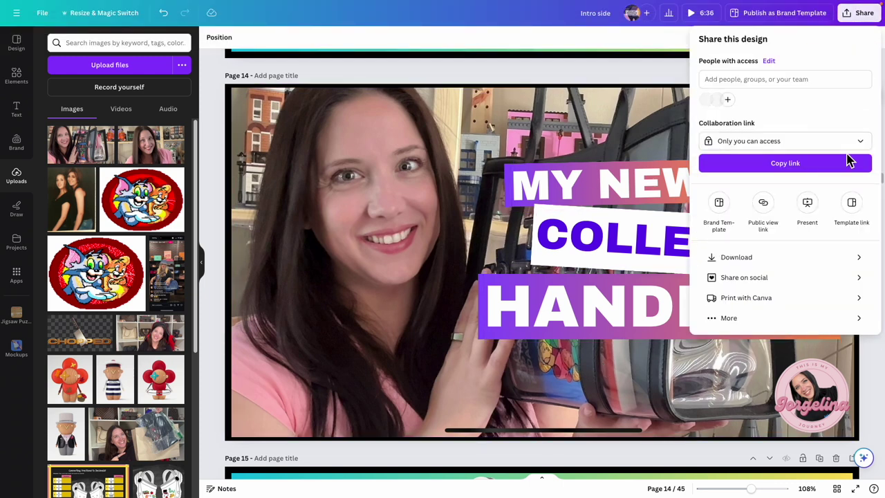
left_click(822, 259)
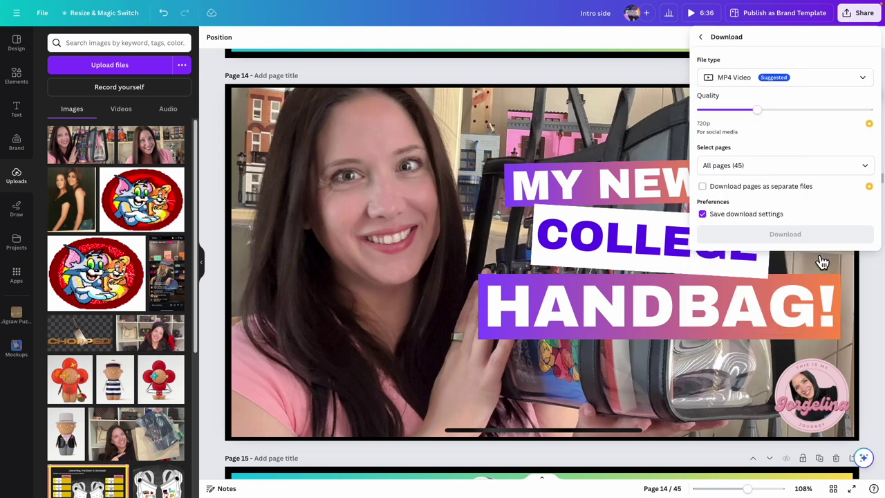
left_click(866, 81)
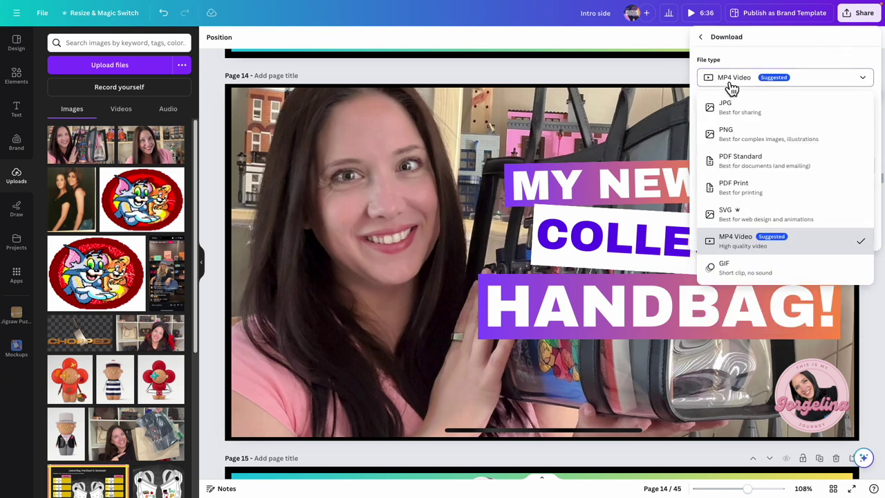
left_click(732, 131)
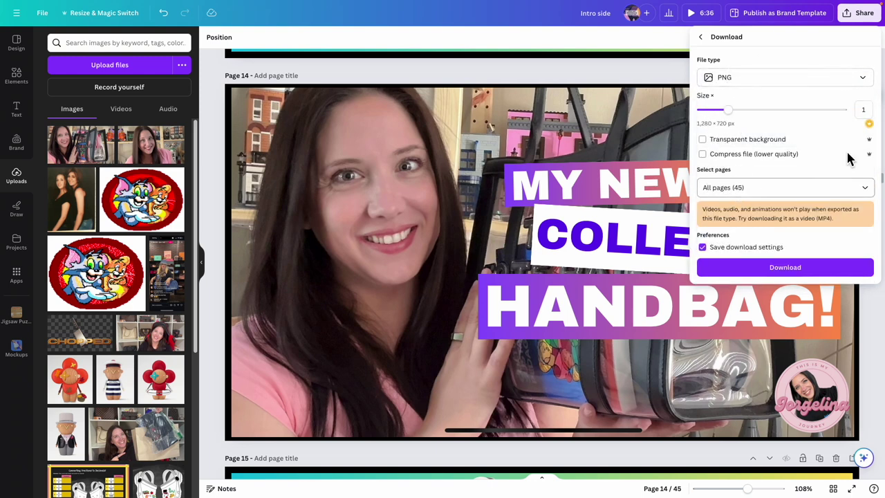
left_click(864, 188)
left_click(859, 214)
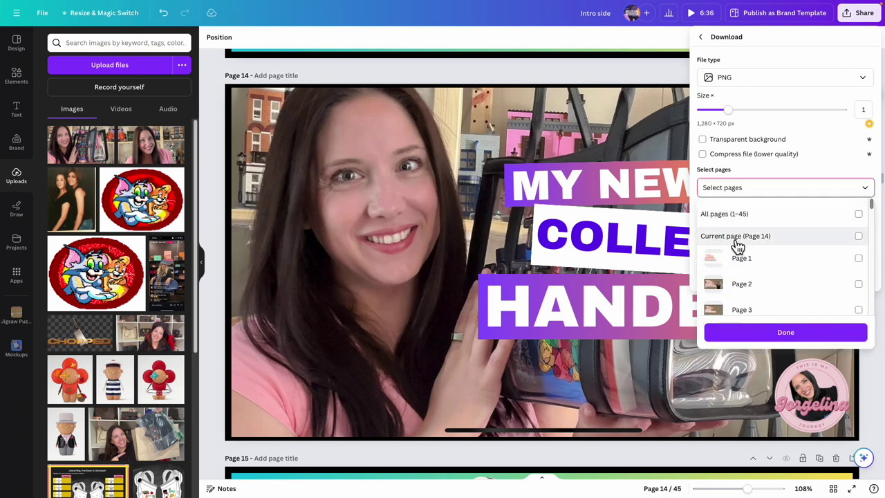
left_click(859, 236)
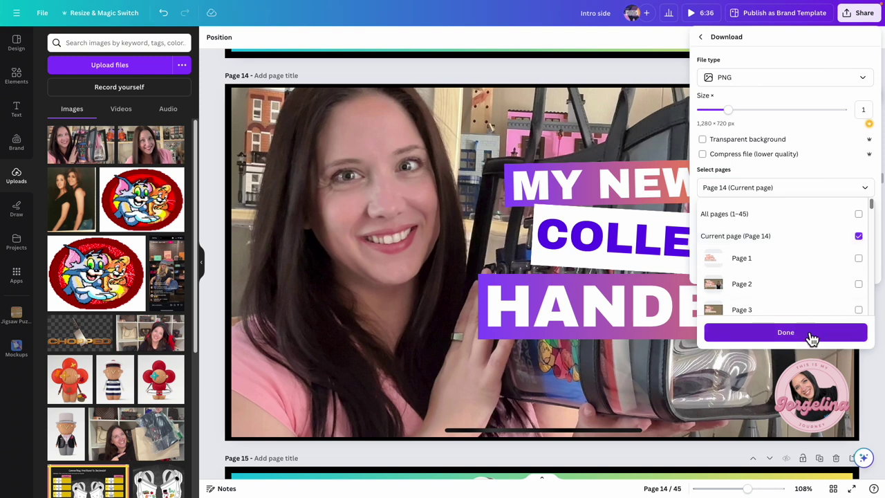
left_click(812, 334)
left_click(771, 268)
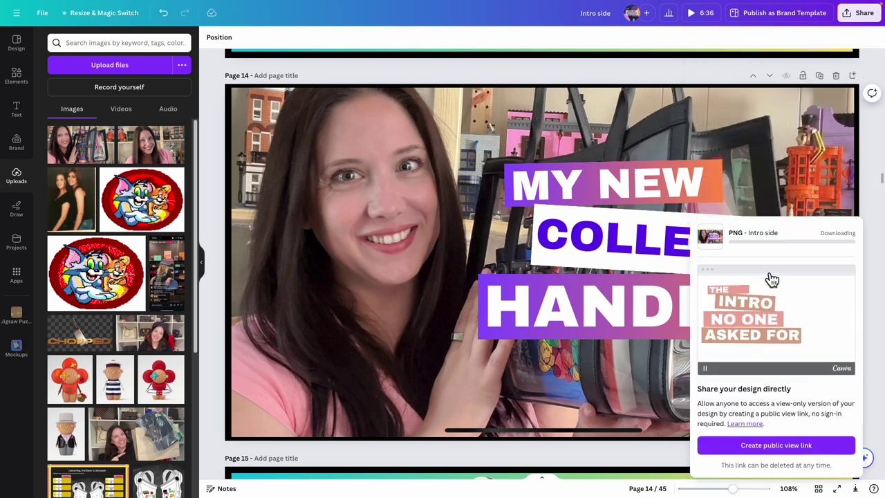